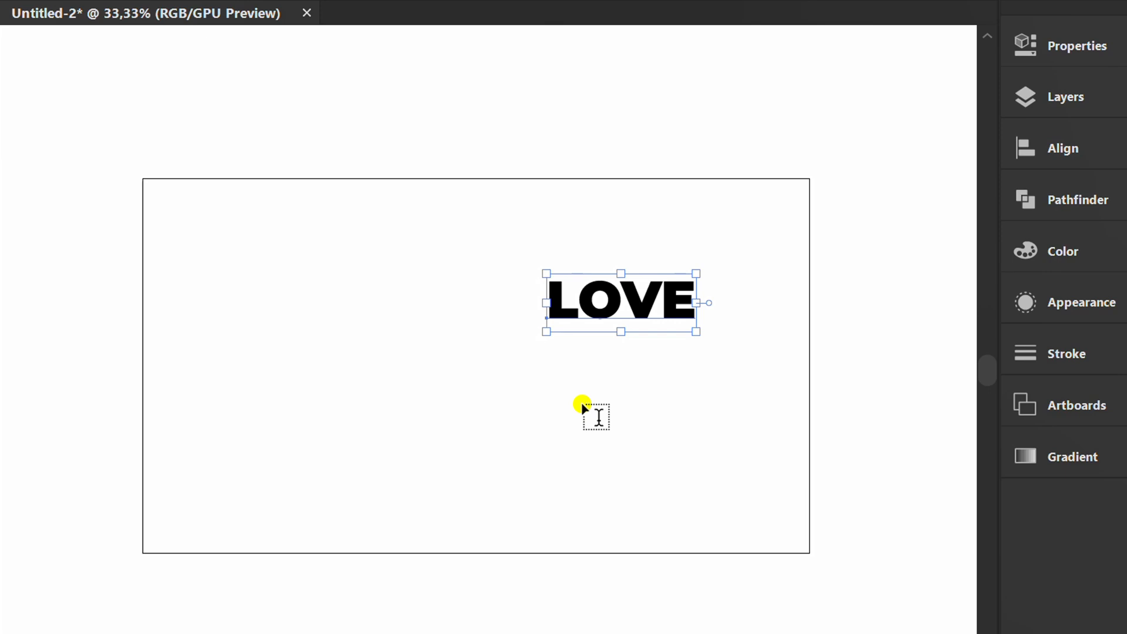
Duplicate the LOVE text below itself and change the copy's wording to STORY.
{"action": "left_click_drag", "start_coordinate": [596, 305], "coordinate": [599, 389]}
{"action": "left_click", "coordinate": [594, 388]}
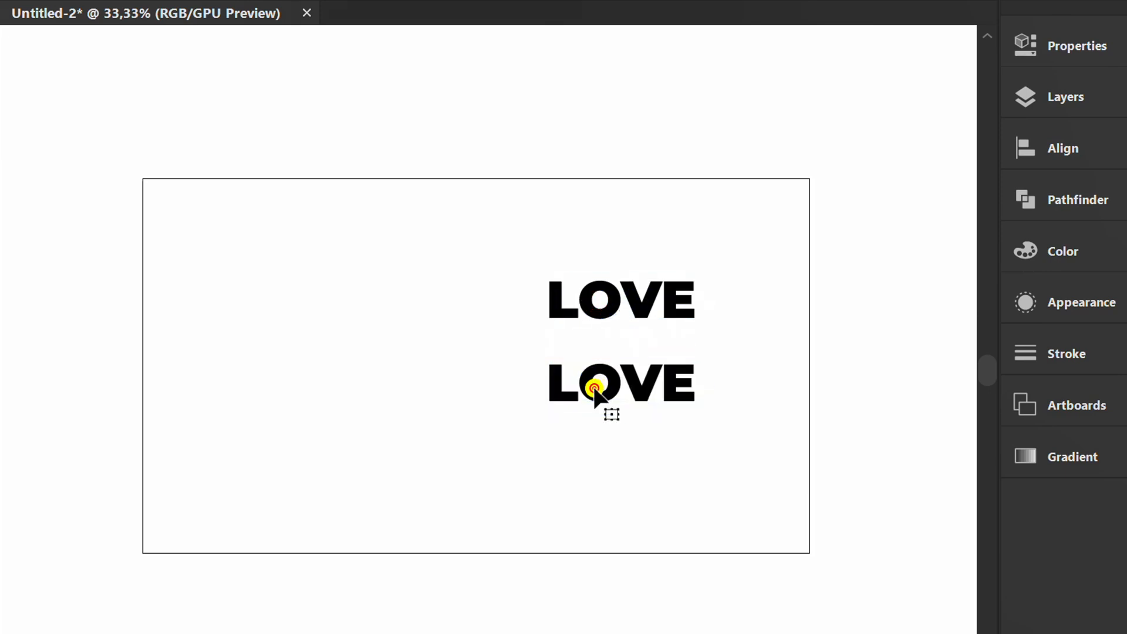
{"action": "key", "text": "ctrl+a"}
{"action": "type", "text": "STORY"}
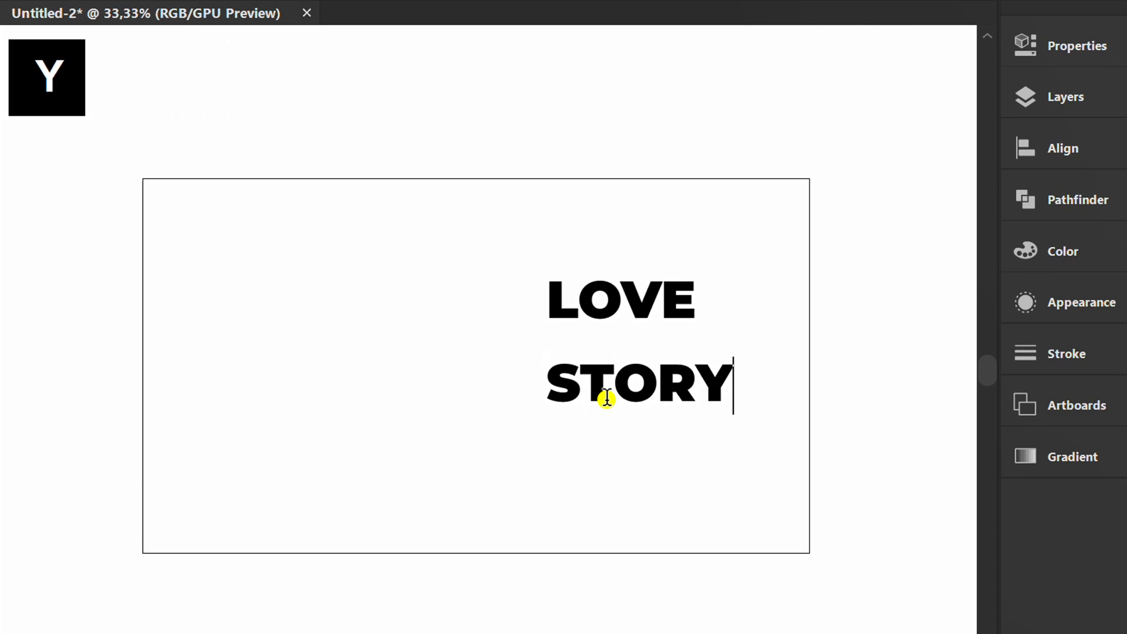
{"action": "key", "text": "Escape"}
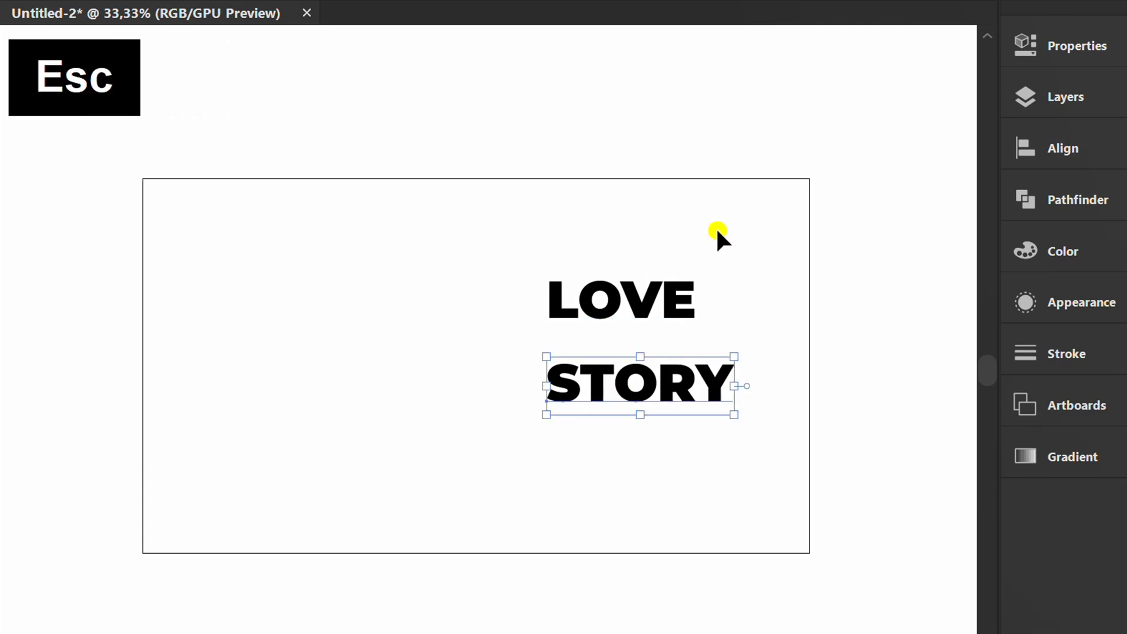
Move the LOVE and STORY text off the artboard to its right side.
{"action": "mouse_move", "coordinate": [717, 229]}
{"action": "left_mouse_down"}
{"action": "mouse_move", "coordinate": [642, 386]}
{"action": "mouse_move", "coordinate": [731, 385]}
{"action": "mouse_move", "coordinate": [872, 281]}
{"action": "left_mouse_up"}
{"action": "left_click", "coordinate": [494, 371]}
Create a 500 pt by 500 pt circle with the Ellipse tool.
{"action": "key", "text": "l"}
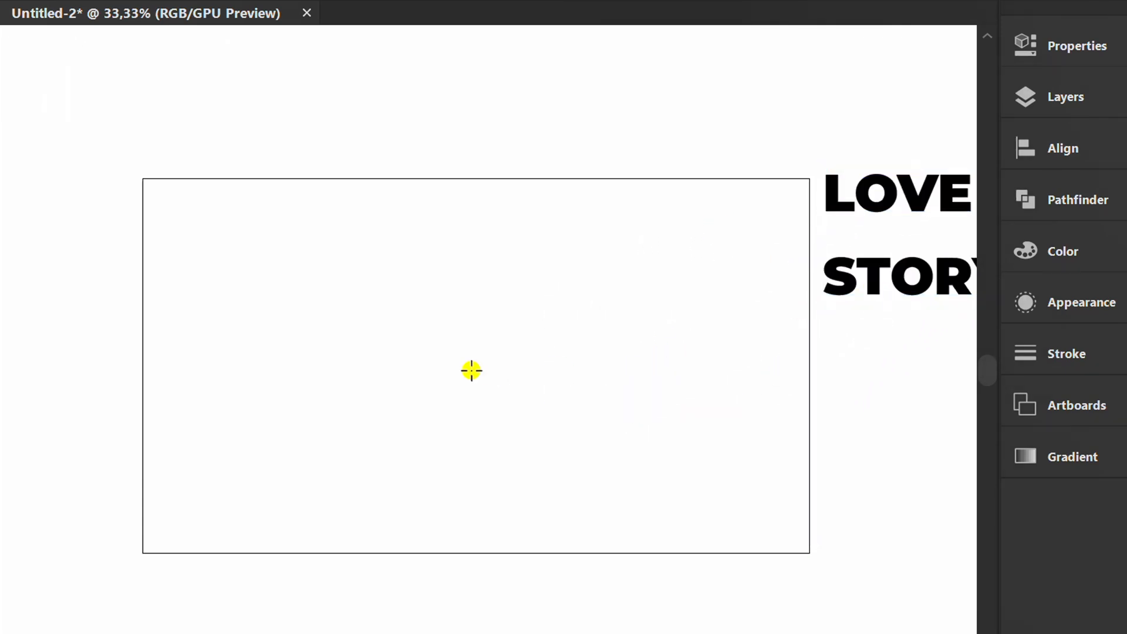
{"action": "left_click", "coordinate": [471, 371]}
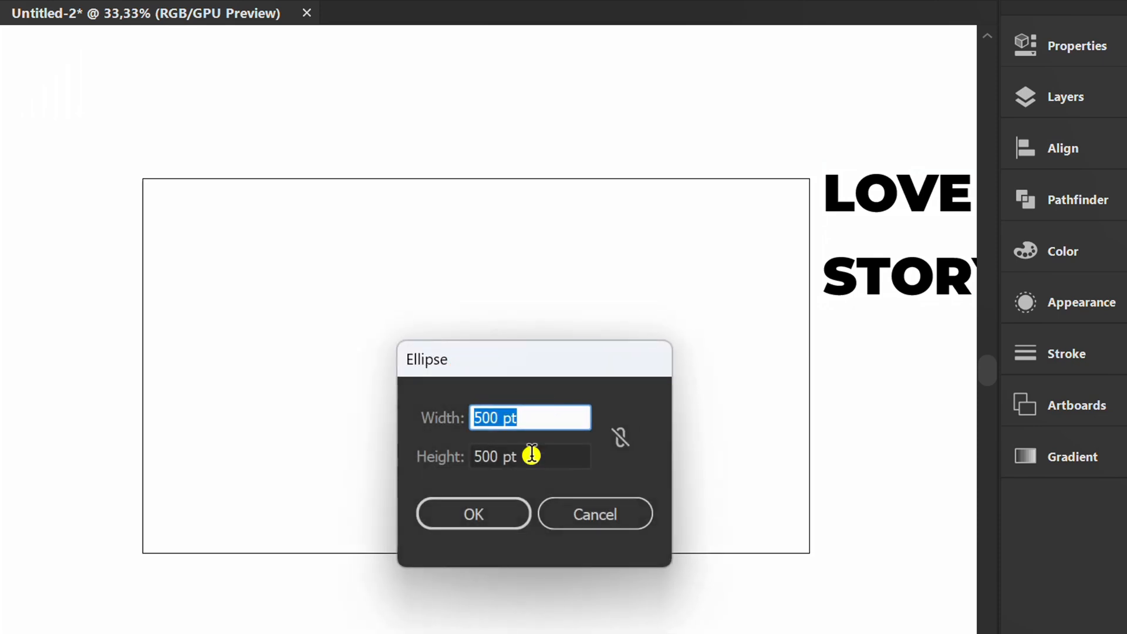
{"action": "left_click", "coordinate": [479, 511]}
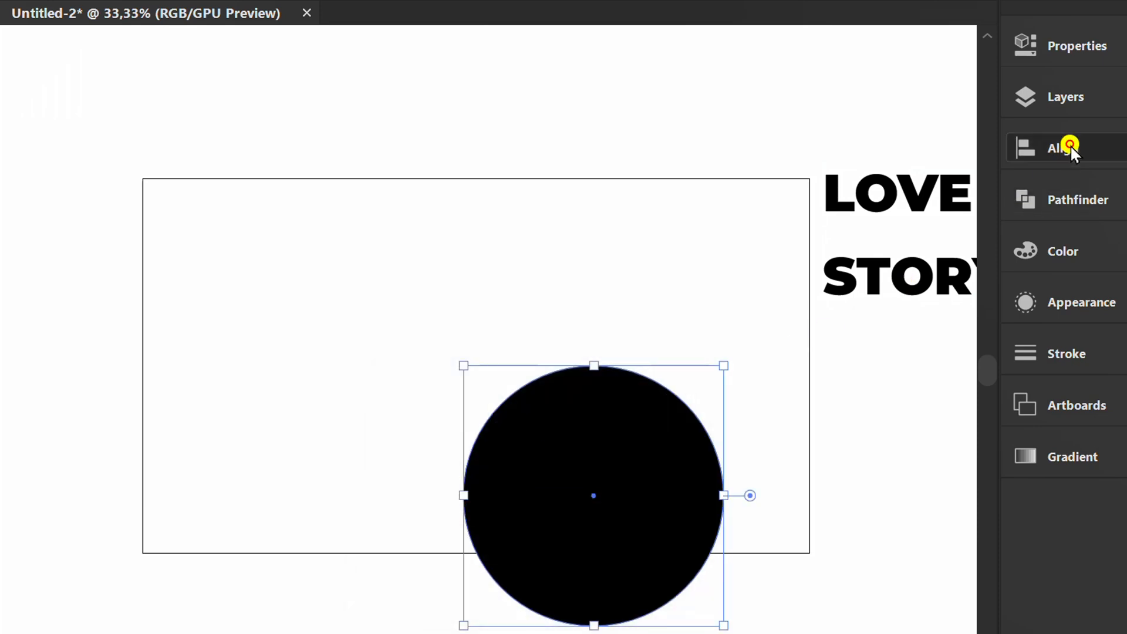
Center the circle horizontally and vertically on the artboard.
{"action": "left_click", "coordinate": [1068, 147]}
{"action": "left_click", "coordinate": [778, 192]}
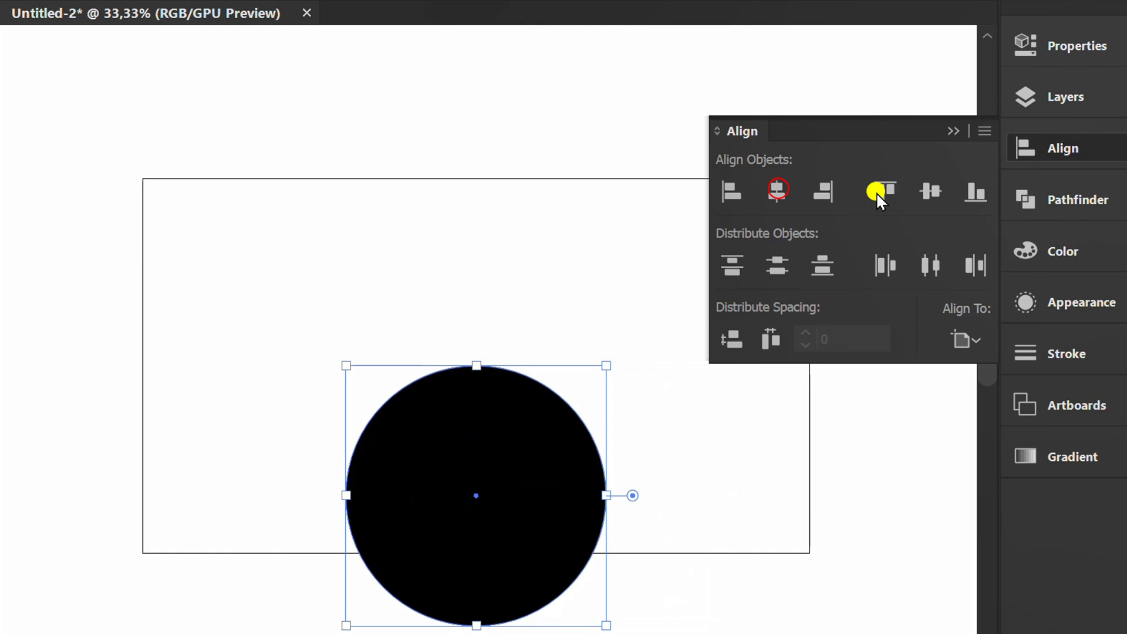
{"action": "left_click", "coordinate": [929, 191]}
{"action": "left_click", "coordinate": [954, 131]}
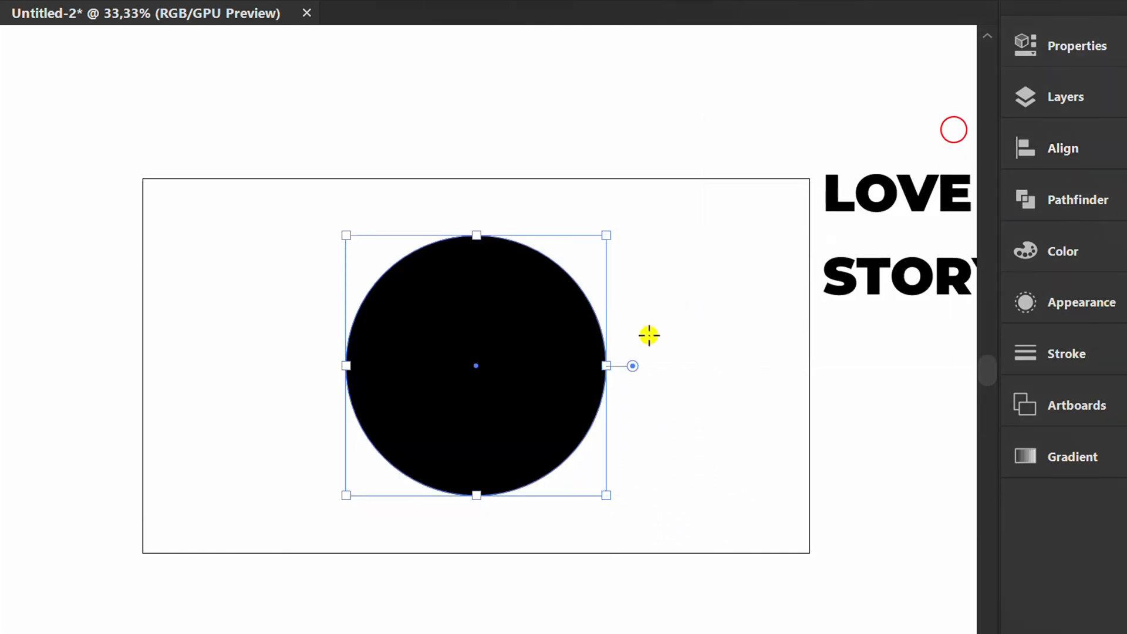
Set the circle to default colours and swap so it has no fill, only a stroke, then deselect.
{"action": "key", "text": "d"}
{"action": "key", "text": "v"}
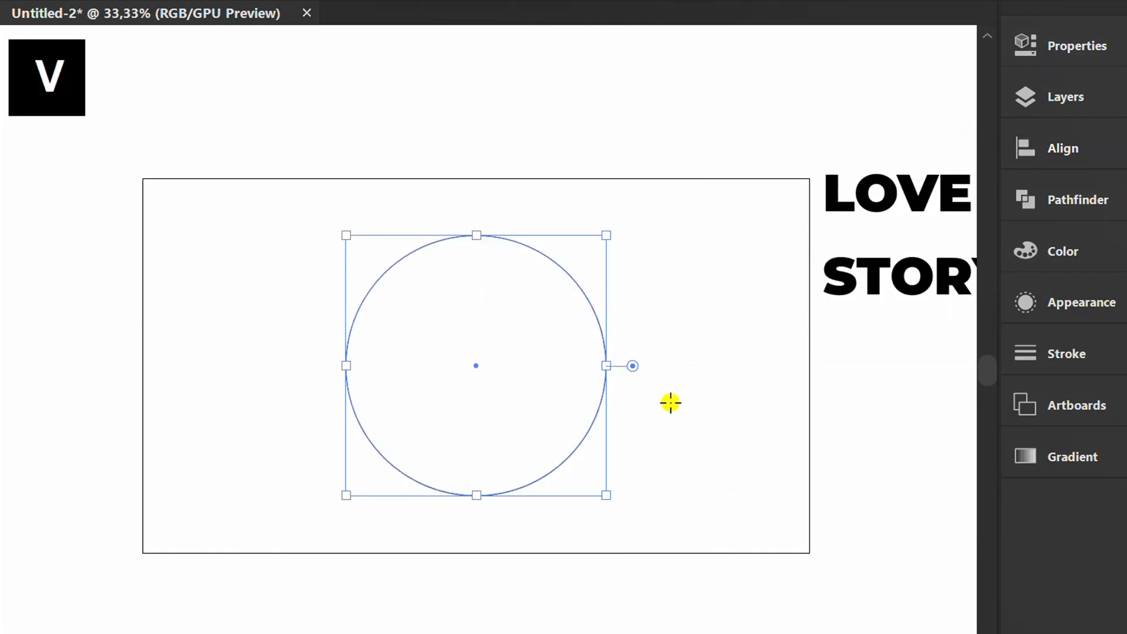
{"action": "left_click", "coordinate": [671, 403]}
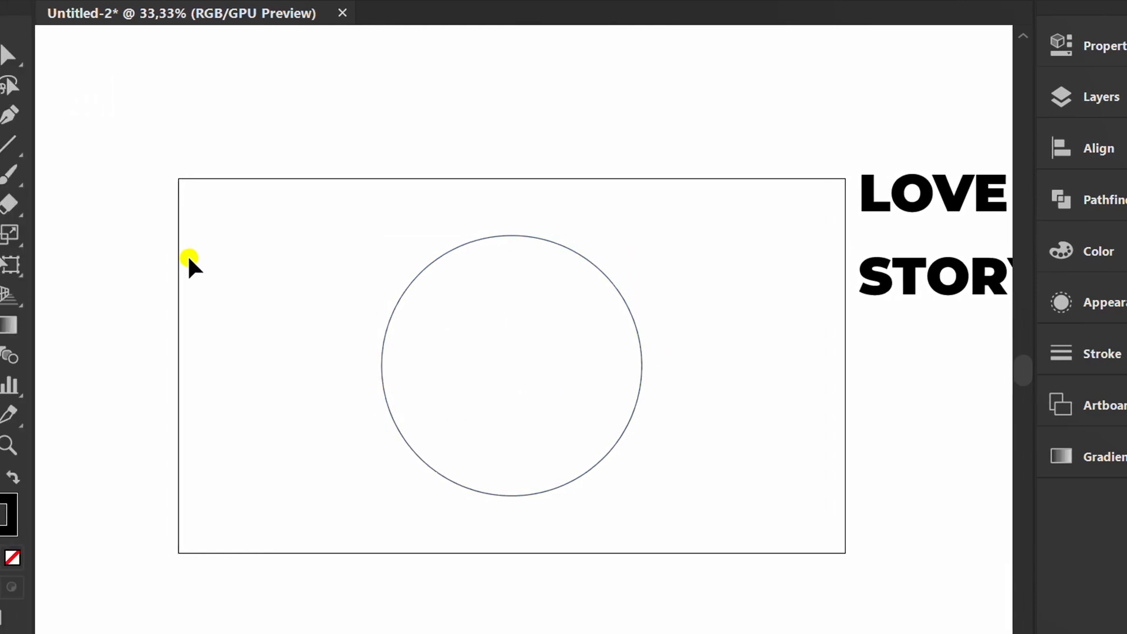
Draw a horizontal line through the circle's centre, extending beyond both sides, about 749 pt wide.
{"action": "left_click", "coordinate": [63, 152]}
{"action": "left_click", "coordinate": [170, 143]}
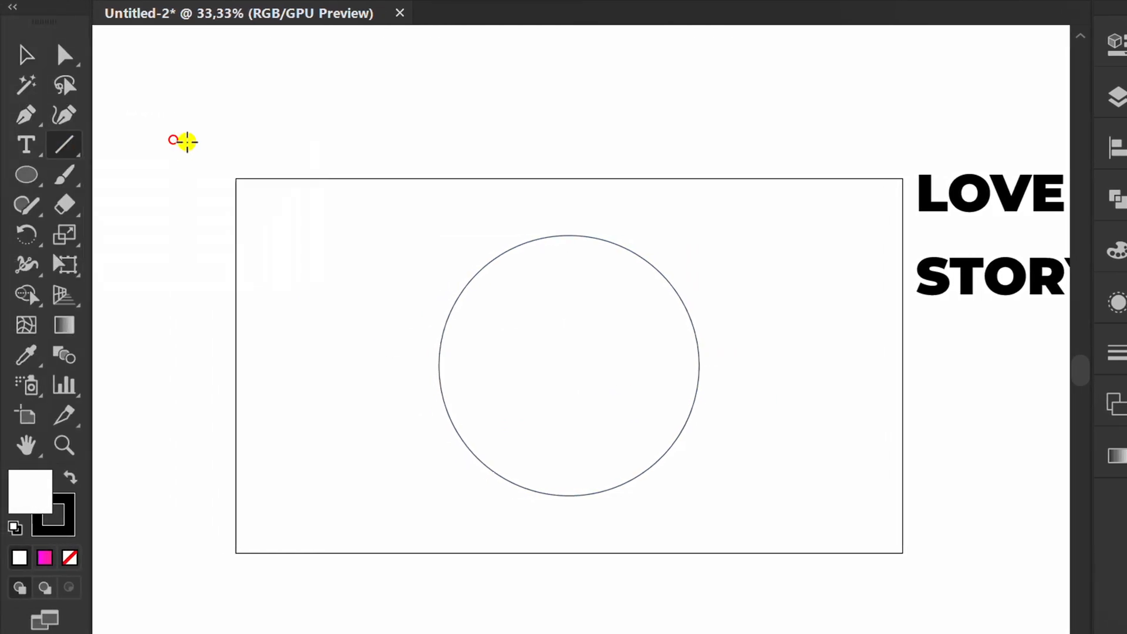
{"action": "left_click_drag", "start_coordinate": [563, 365], "coordinate": [671, 369]}
Apply a Zig Zag effect to the line with 30 pt size, 2 ridges per segment and smooth points.
{"action": "left_click", "coordinate": [291, 18]}
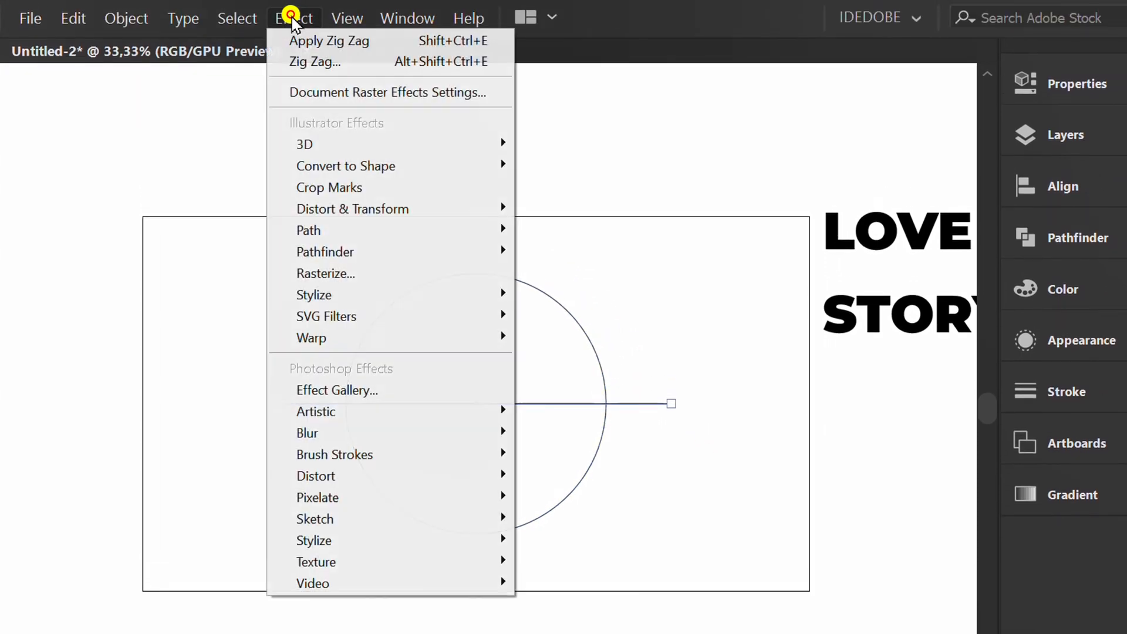
{"action": "mouse_move", "coordinate": [413, 212]}
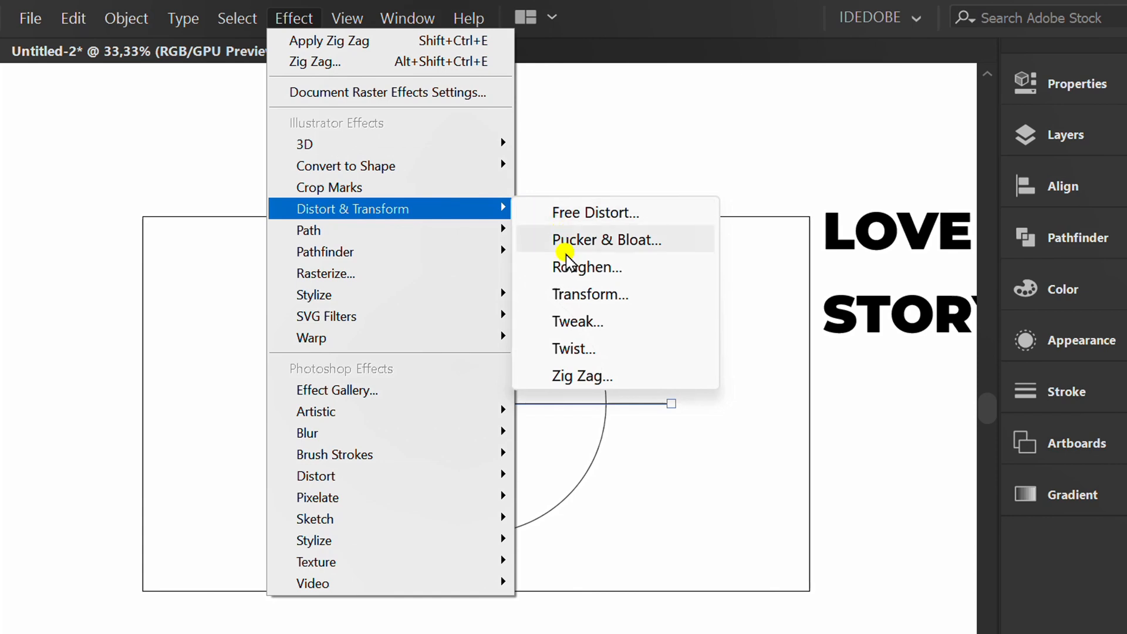
{"action": "left_click", "coordinate": [628, 378]}
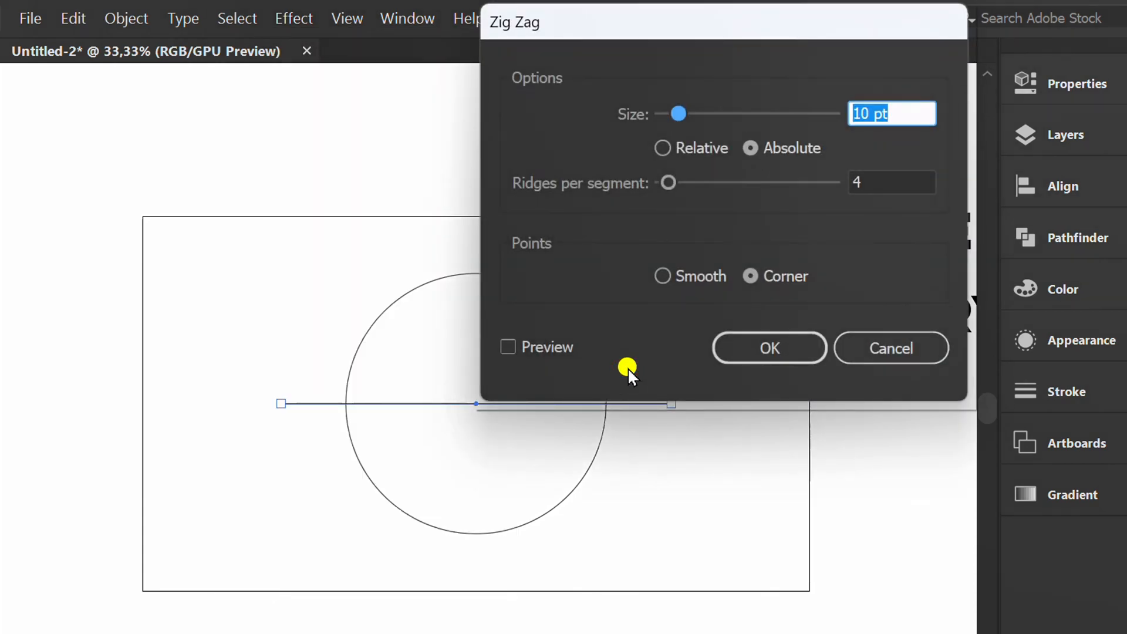
{"action": "left_click_drag", "start_coordinate": [684, 29], "coordinate": [884, 26]}
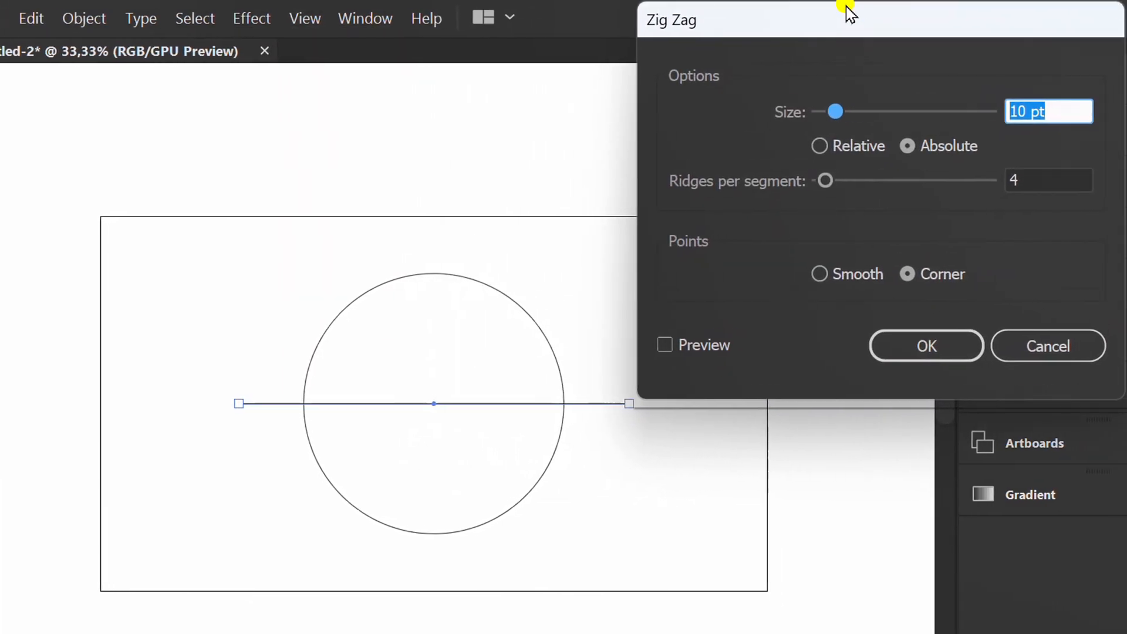
{"action": "left_click", "coordinate": [665, 343]}
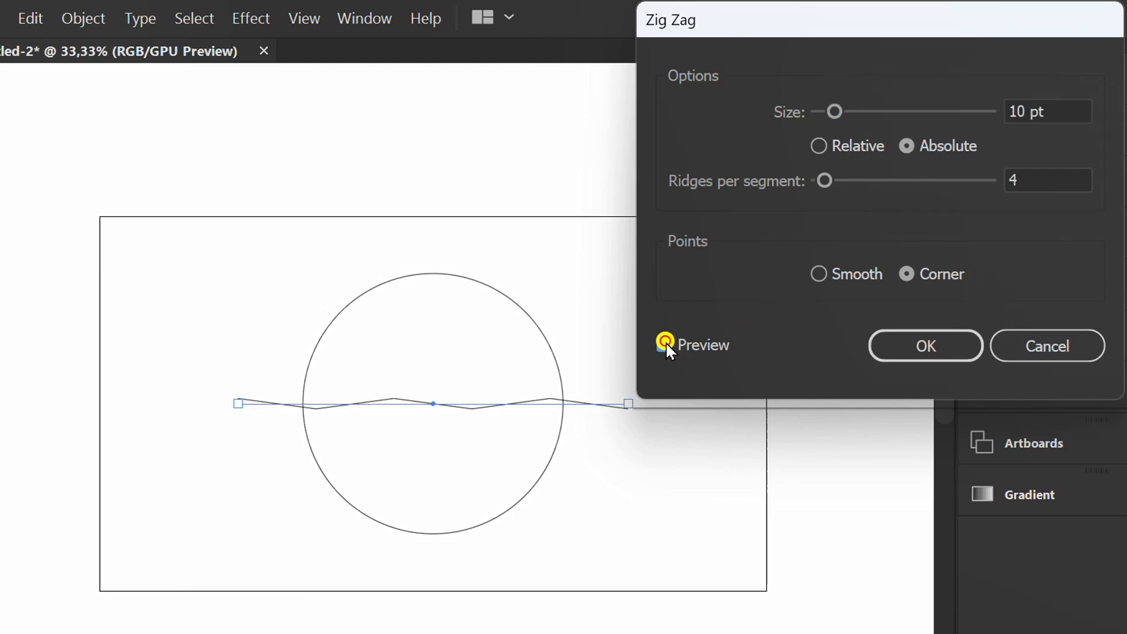
{"action": "left_click", "coordinate": [818, 273]}
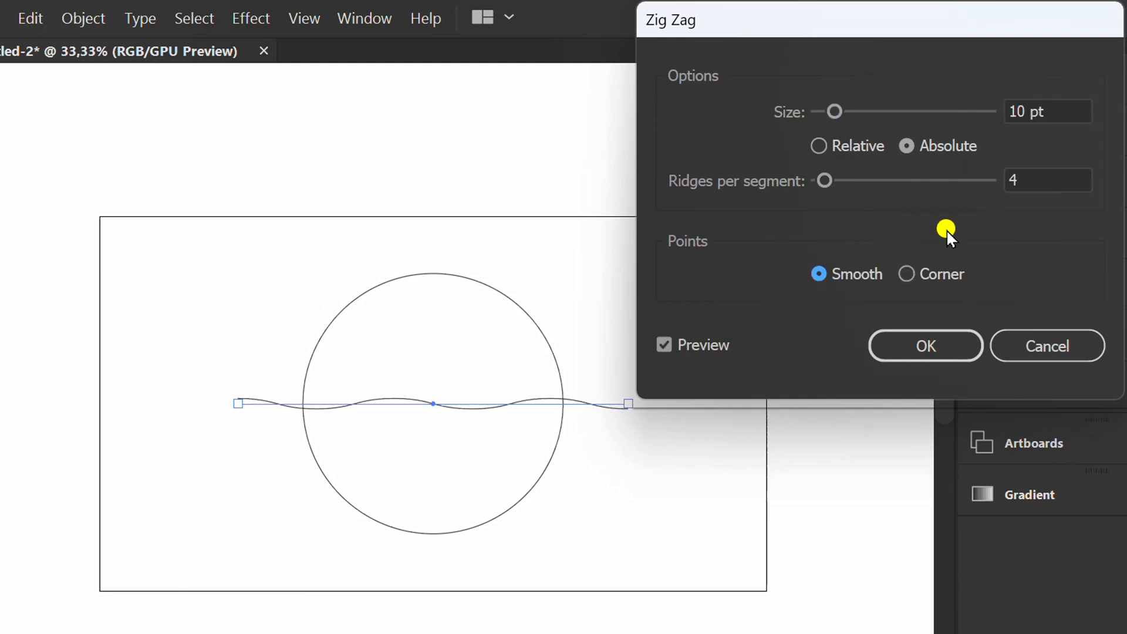
{"action": "scroll", "coordinate": [1042, 182], "scroll_direction": "down", "scroll_amount": 2}
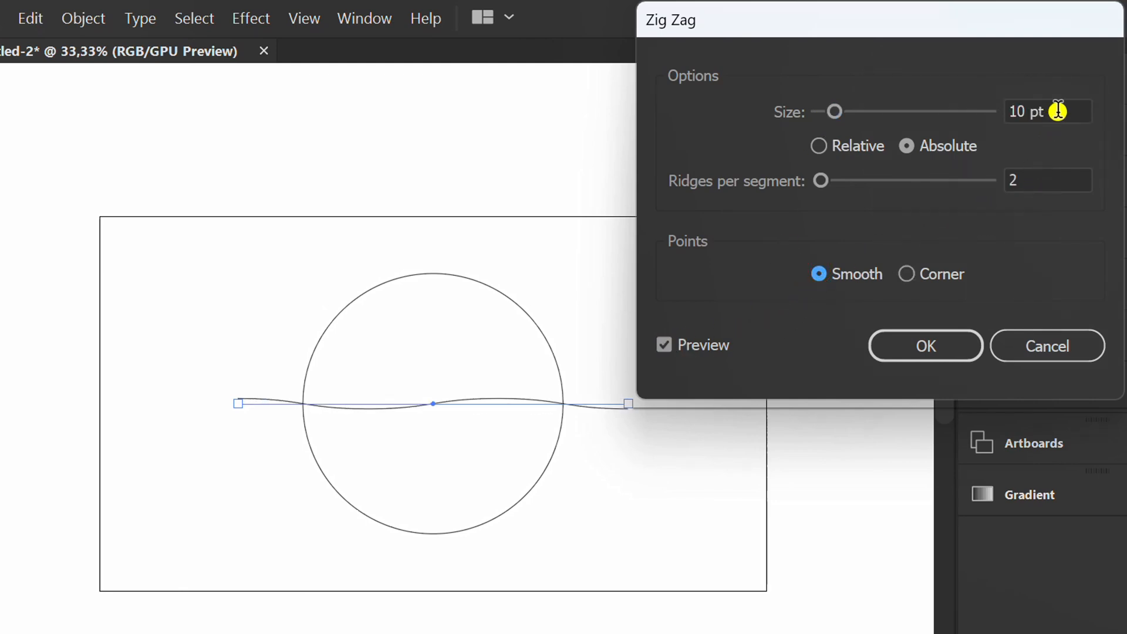
{"action": "scroll", "coordinate": [1057, 110], "scroll_direction": "up", "scroll_amount": 20}
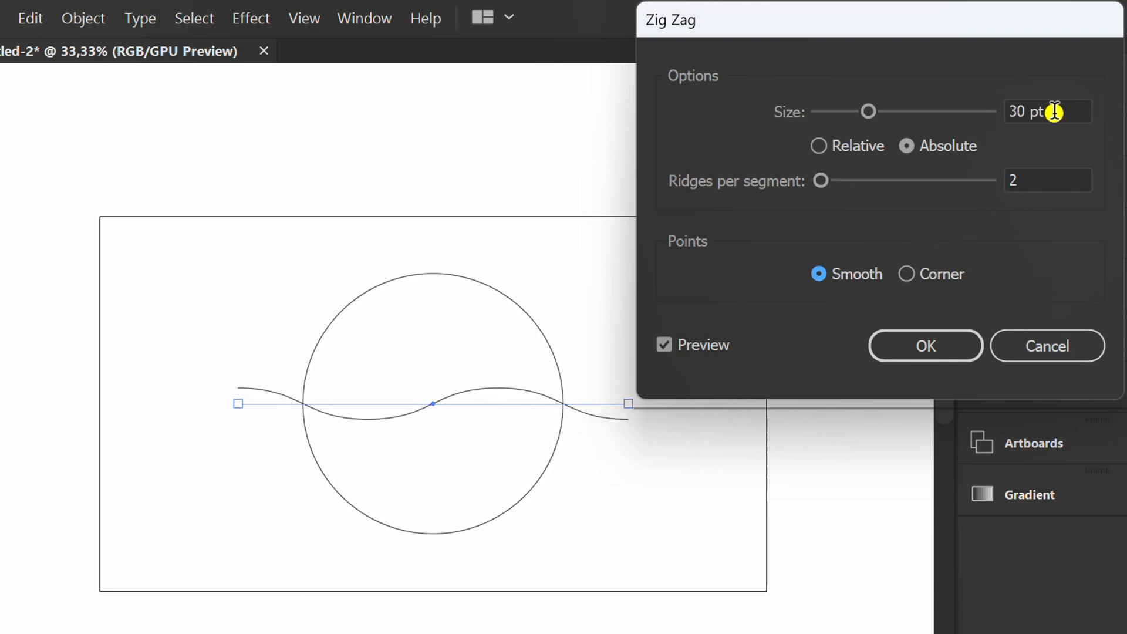
{"action": "left_click", "coordinate": [930, 345]}
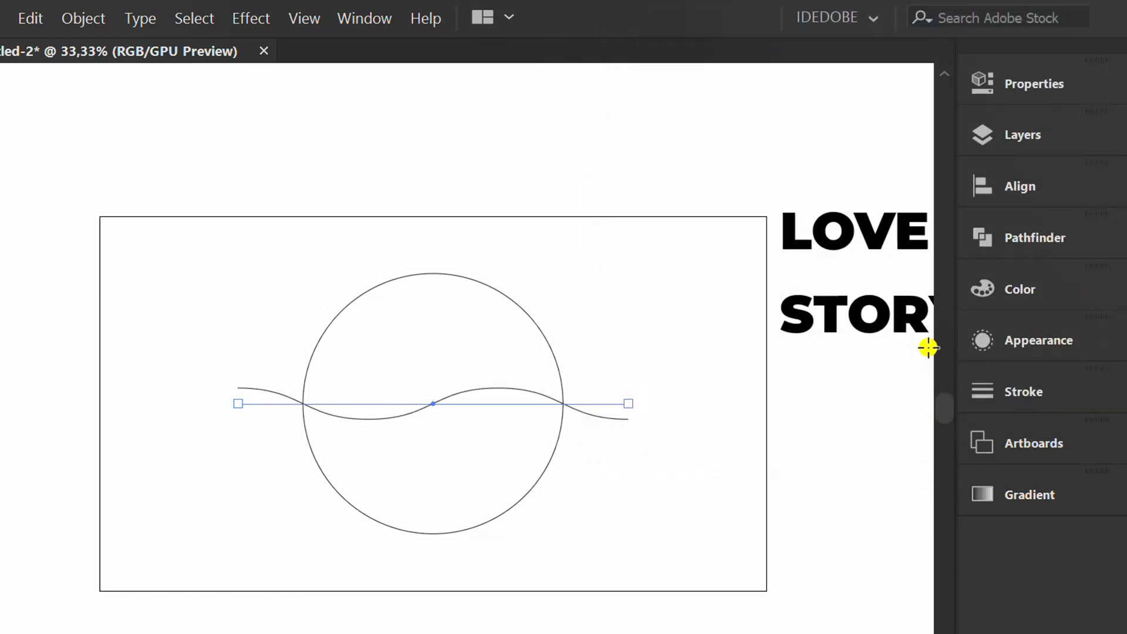
Increase the wavy line's stroke weight to make it a thick band.
{"action": "left_click", "coordinate": [1026, 86]}
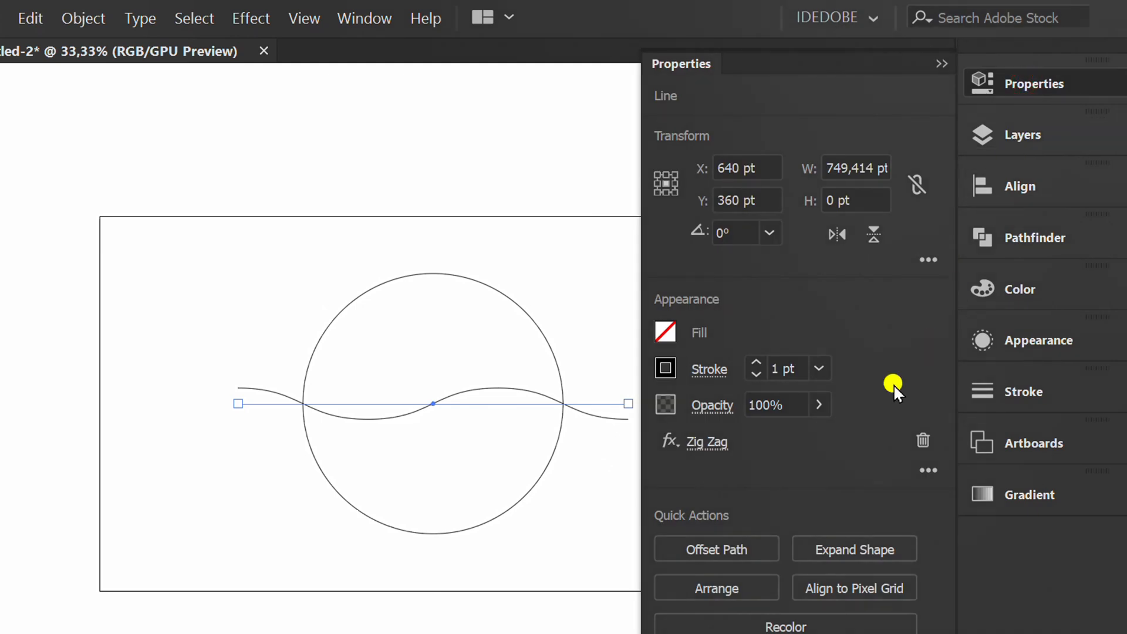
{"action": "scroll", "coordinate": [803, 371], "scroll_direction": "up", "scroll_amount": 16}
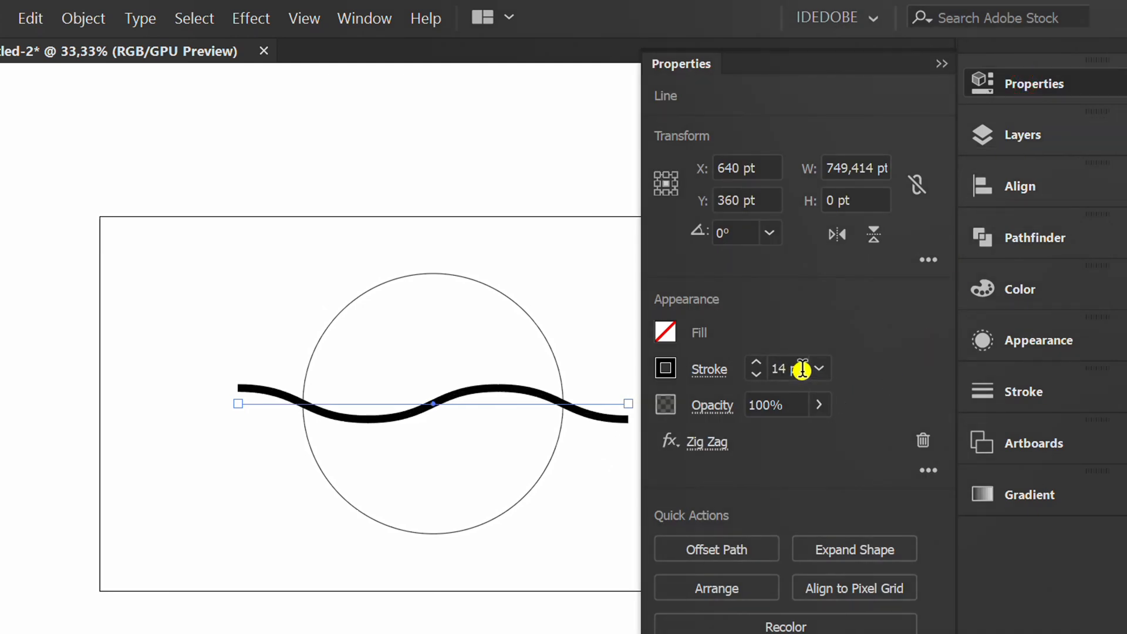
{"action": "scroll", "coordinate": [802, 369], "scroll_direction": "up", "scroll_amount": 4}
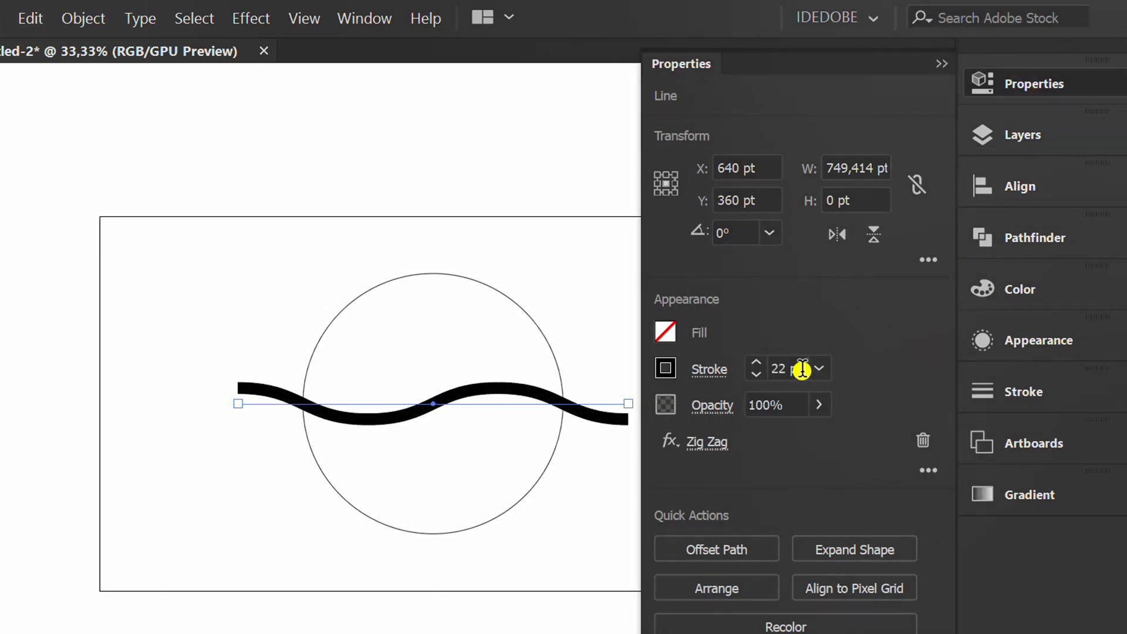
{"action": "scroll", "coordinate": [802, 369], "scroll_direction": "up", "scroll_amount": 1}
{"action": "left_click", "coordinate": [940, 66]}
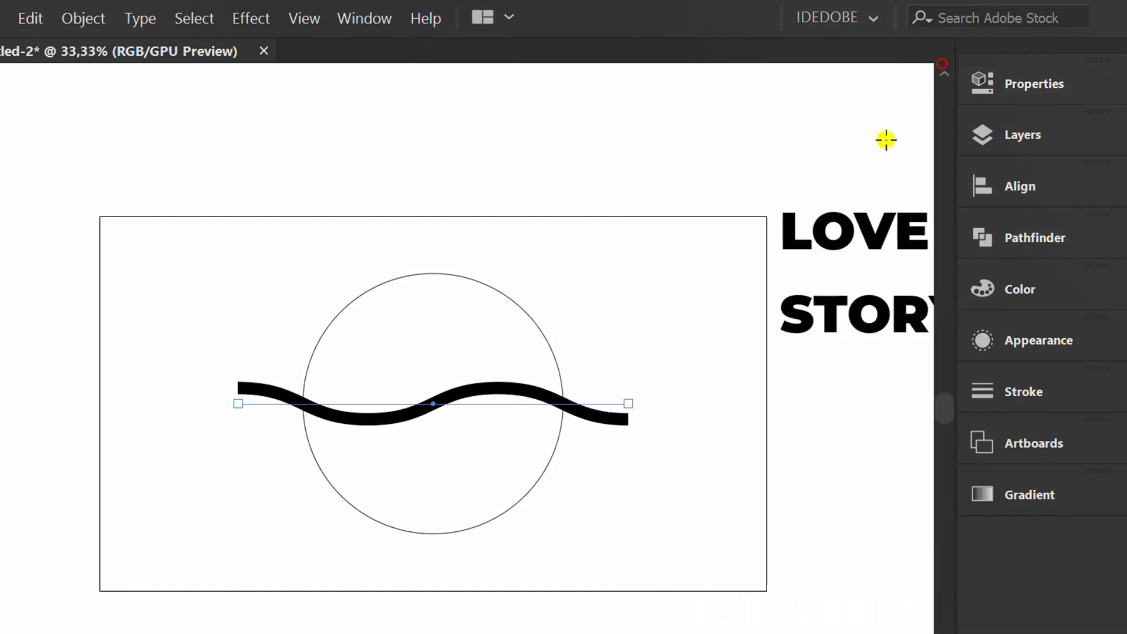
Expand the wave's appearance, then expand it into an outlined shape.
{"action": "left_click", "coordinate": [83, 18]}
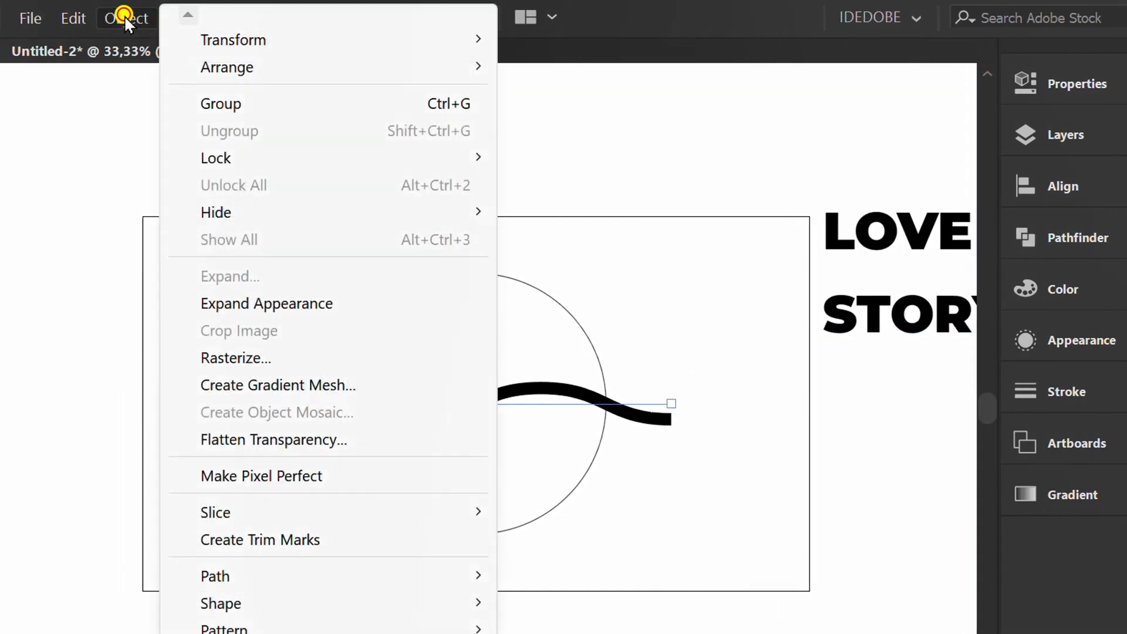
{"action": "left_click", "coordinate": [292, 303]}
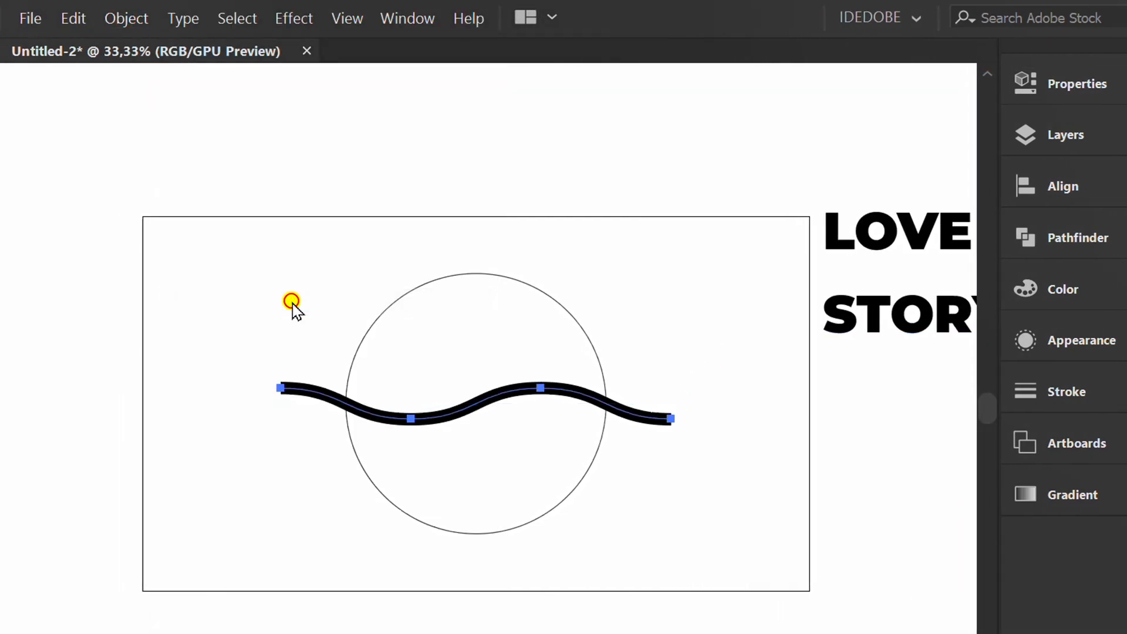
{"action": "left_click", "coordinate": [128, 18]}
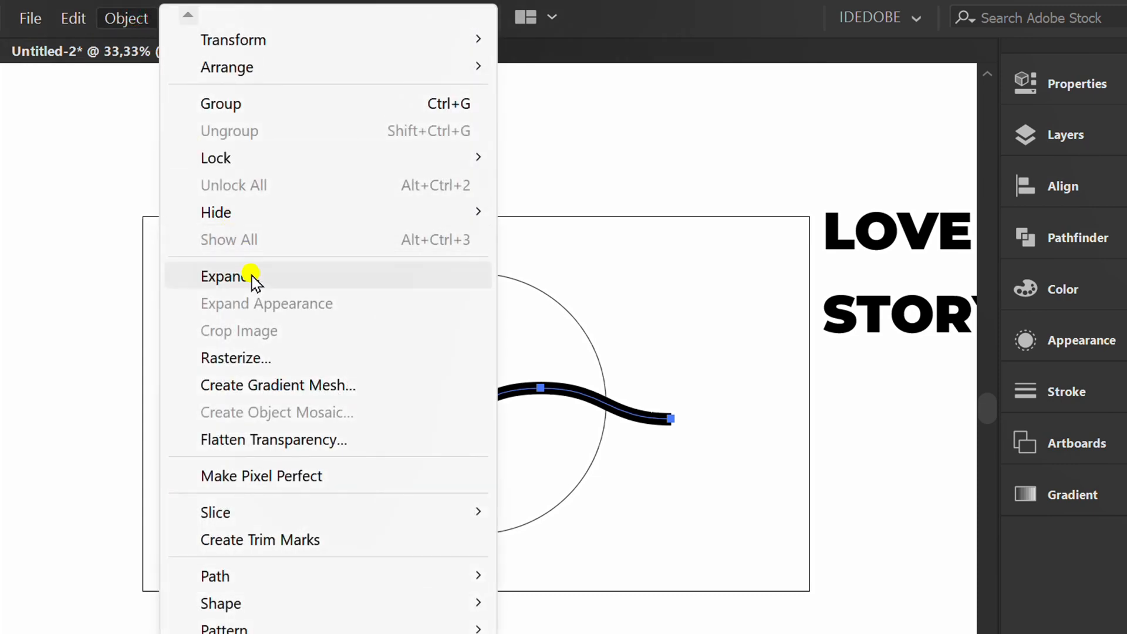
{"action": "left_click", "coordinate": [251, 275]}
{"action": "left_click", "coordinate": [252, 534]}
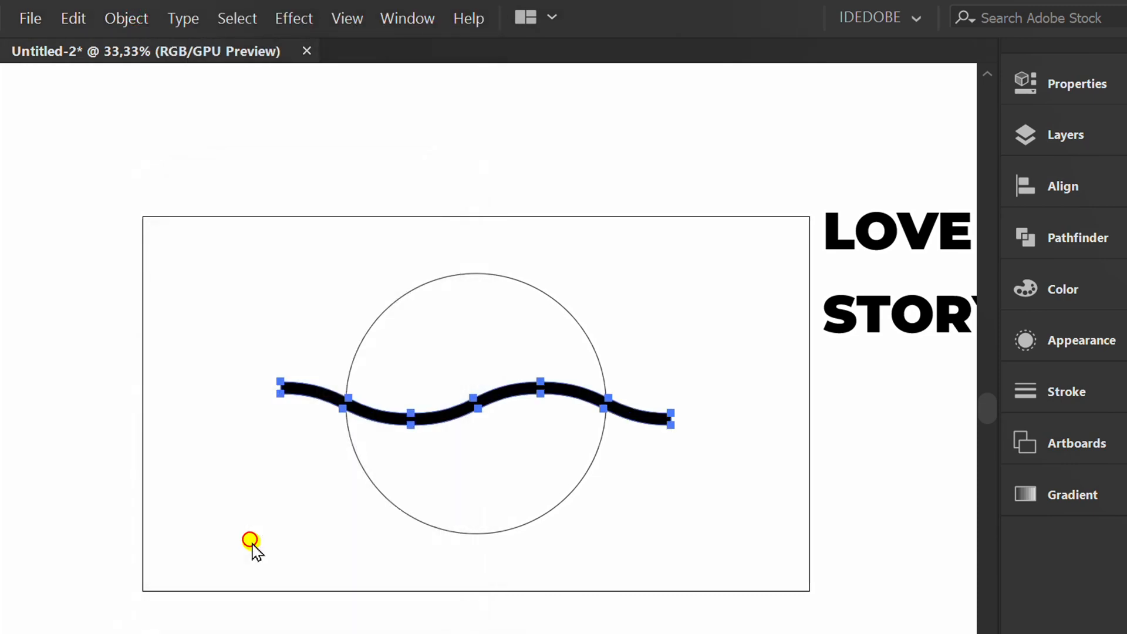
Reset the expanded wave to default fill and stroke colours and deselect it.
{"action": "key", "text": "d"}
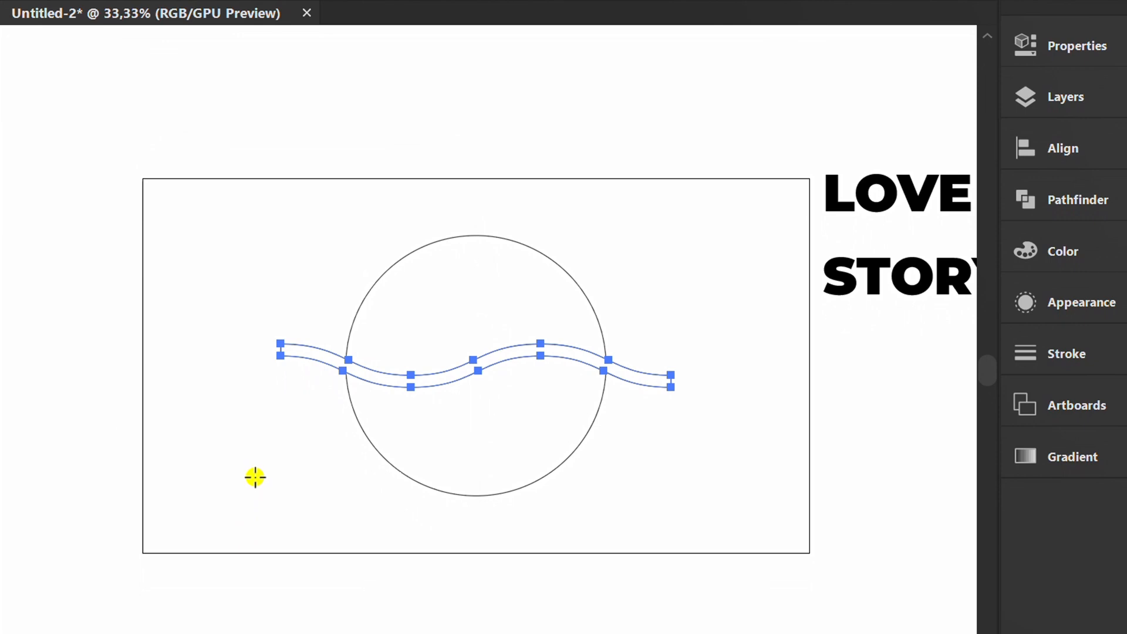
{"action": "key", "text": "v"}
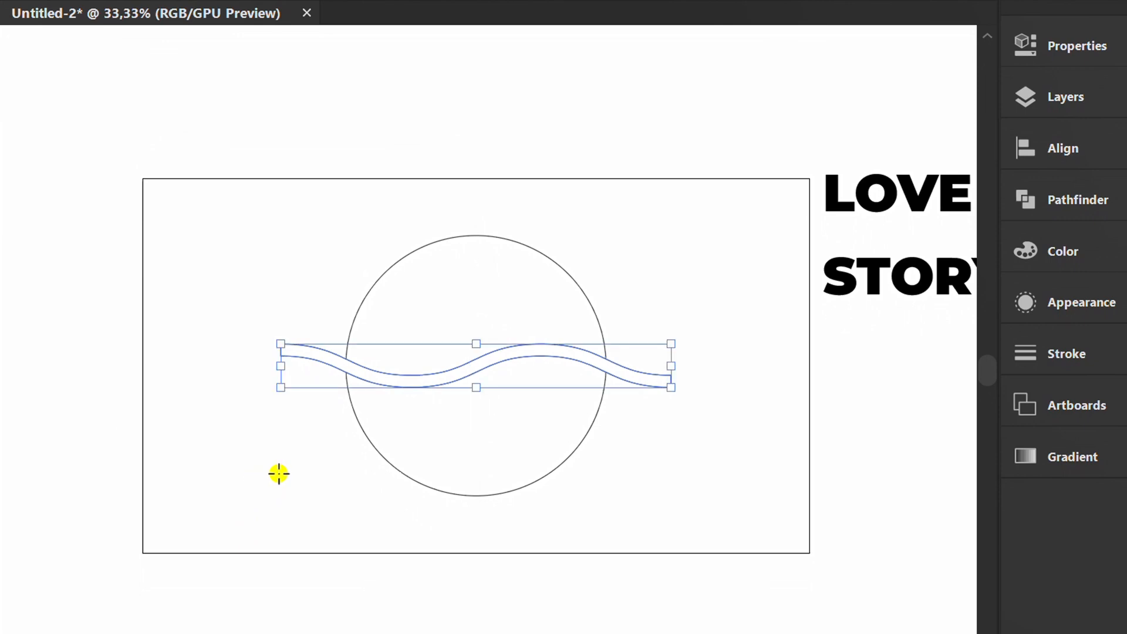
{"action": "left_click", "coordinate": [279, 473]}
Select the circle and wave together and use Shape Builder to split the circle into upper and lower pieces.
{"action": "left_click_drag", "start_coordinate": [628, 249], "coordinate": [287, 500]}
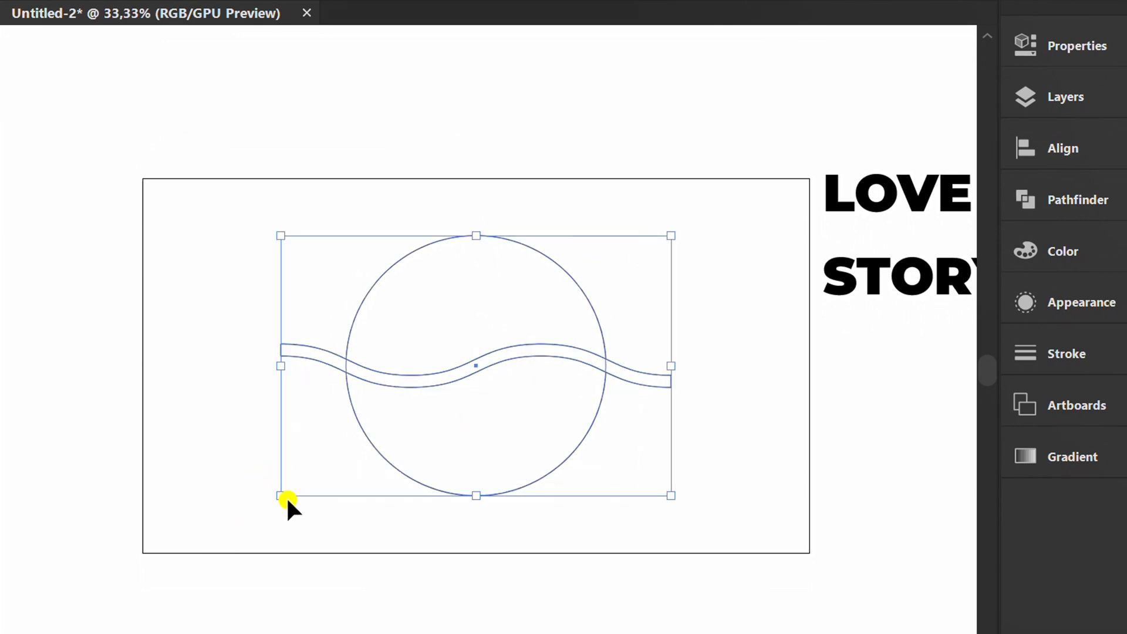
{"action": "key", "text": "shift+m"}
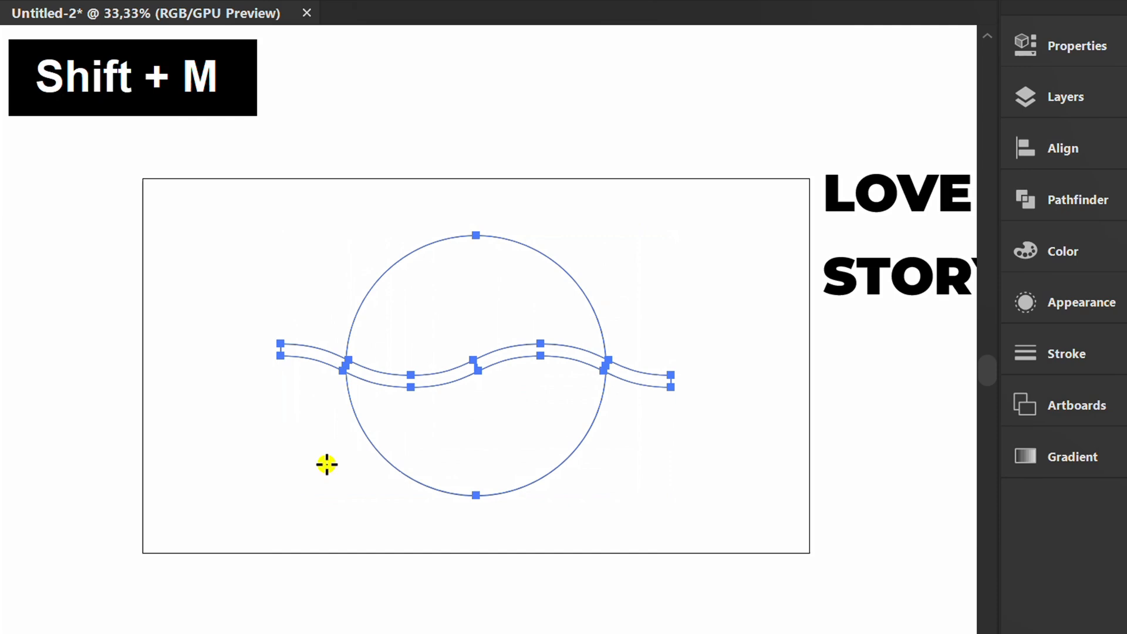
{"action": "left_click", "coordinate": [447, 301]}
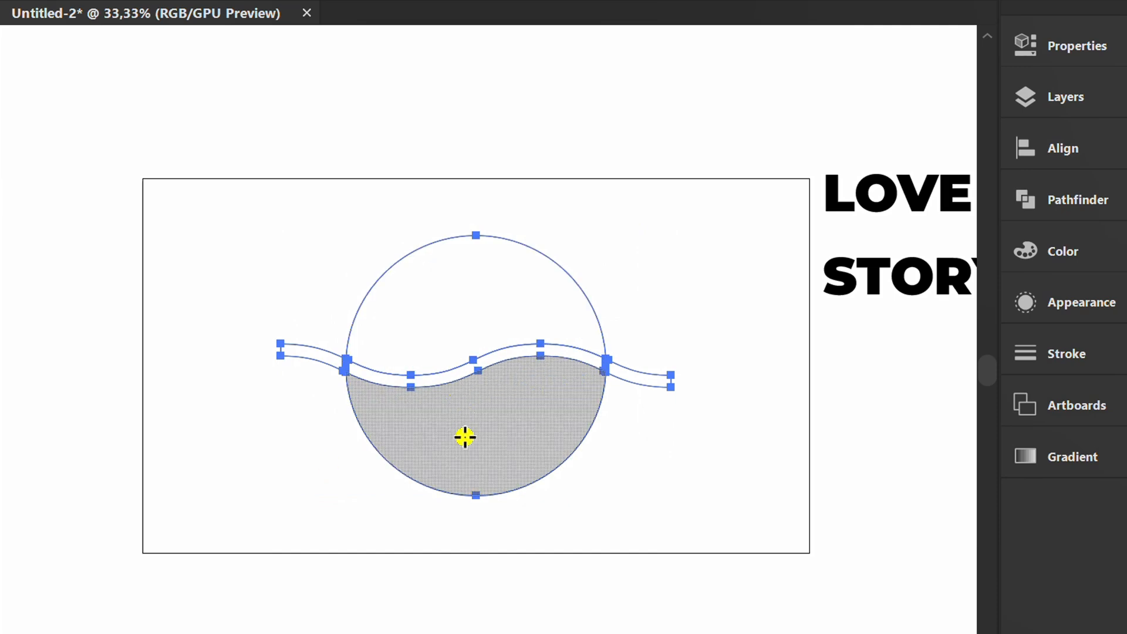
{"action": "left_click", "coordinate": [465, 437]}
{"action": "key", "text": "v"}
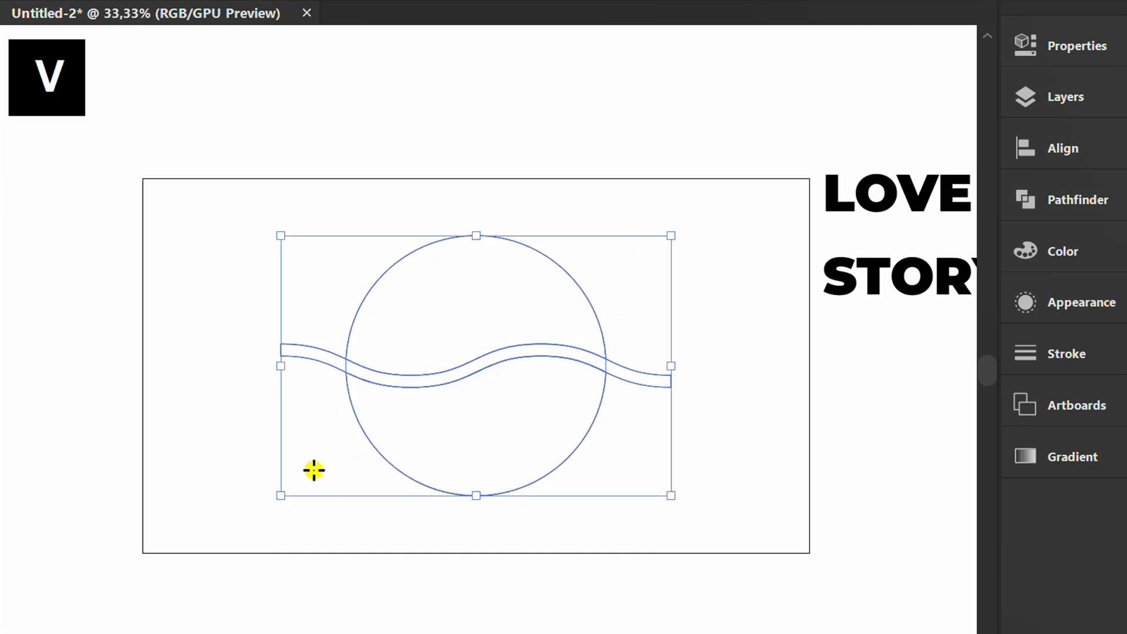
{"action": "left_click", "coordinate": [261, 466]}
Delete the leftover ends of the wavy band that stick out beyond the circle on both sides.
{"action": "left_click_drag", "start_coordinate": [326, 302], "coordinate": [285, 393]}
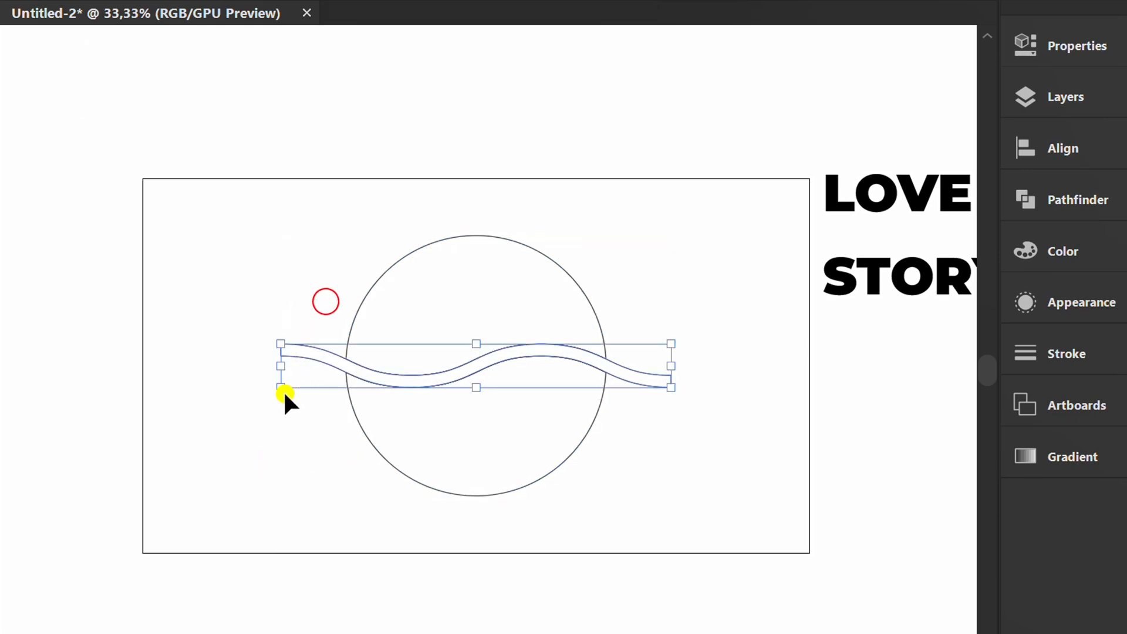
{"action": "key", "text": "Delete"}
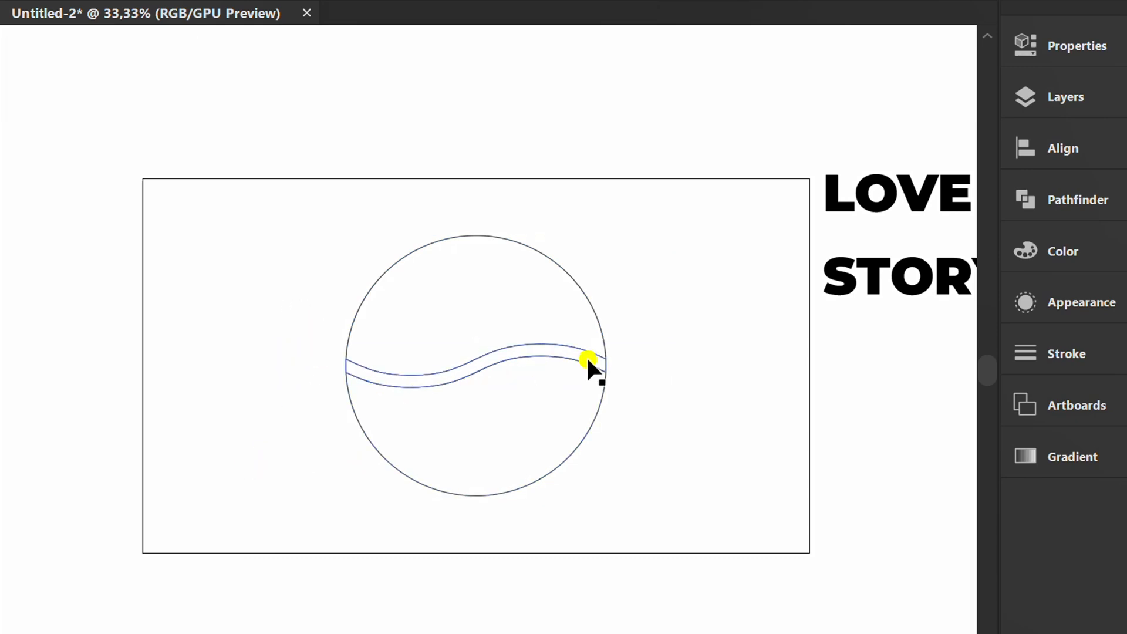
{"action": "scroll", "coordinate": [605, 359], "scroll_direction": "up", "scroll_amount": 5}
{"action": "left_click_drag", "start_coordinate": [604, 395], "coordinate": [605, 396]}
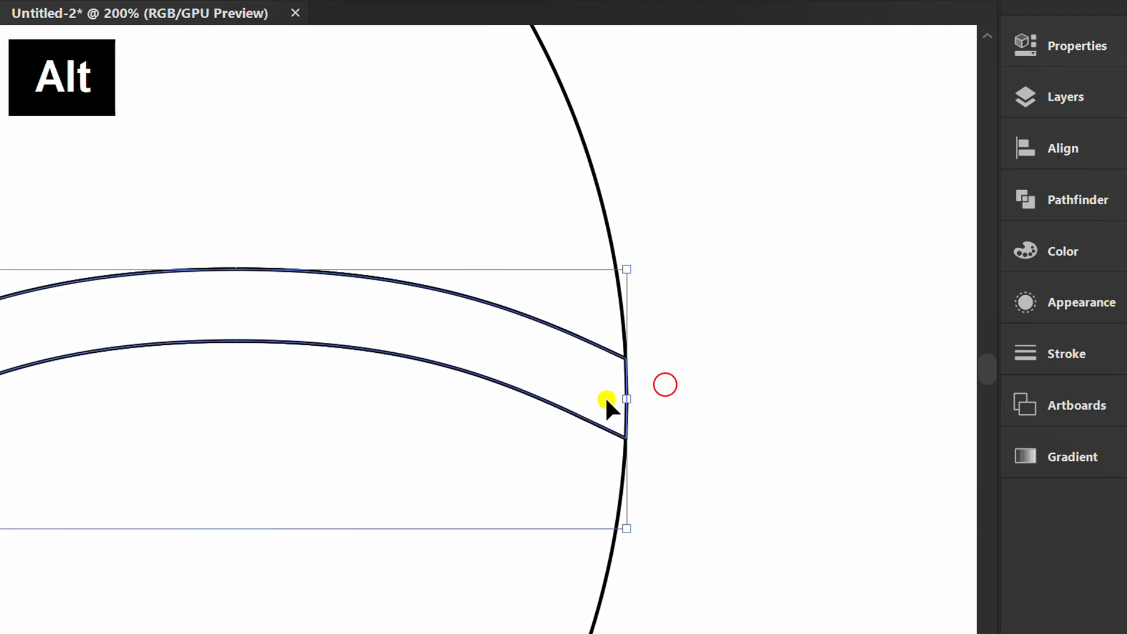
{"action": "key", "text": "Delete"}
Move the LOVE text onto the upper circle piece and the STORY text onto the lower piece, then deselect.
{"action": "scroll", "coordinate": [605, 395], "scroll_direction": "down", "scroll_amount": 2}
{"action": "scroll", "coordinate": [618, 399], "scroll_direction": "down", "scroll_amount": 3}
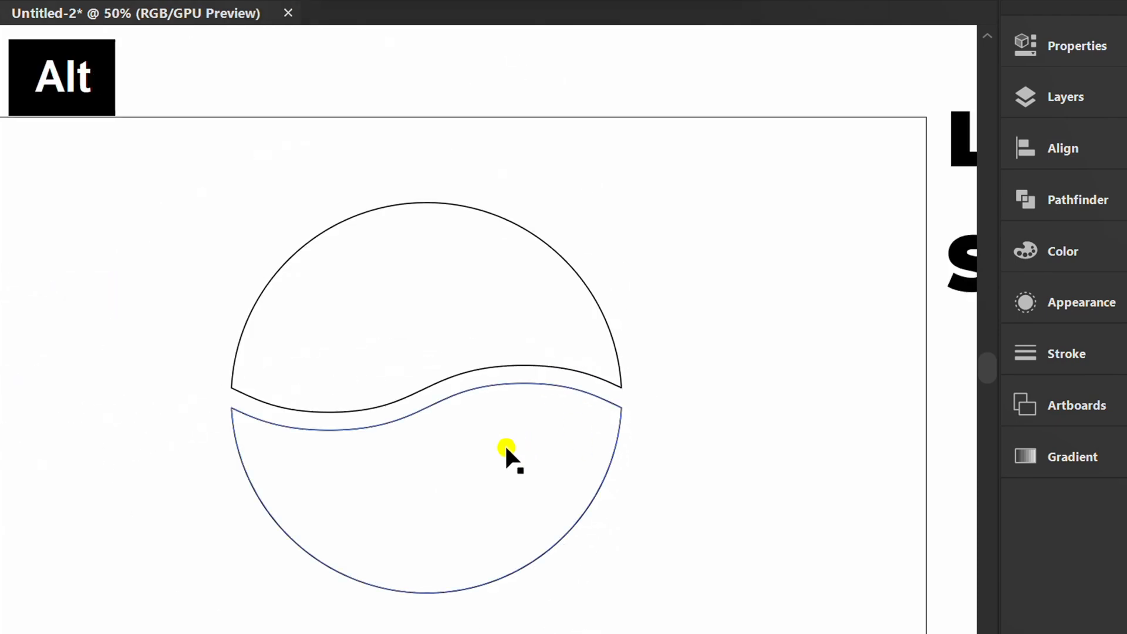
{"action": "left_click_drag", "start_coordinate": [737, 276], "coordinate": [504, 402]}
{"action": "left_click_drag", "start_coordinate": [731, 332], "coordinate": [458, 501]}
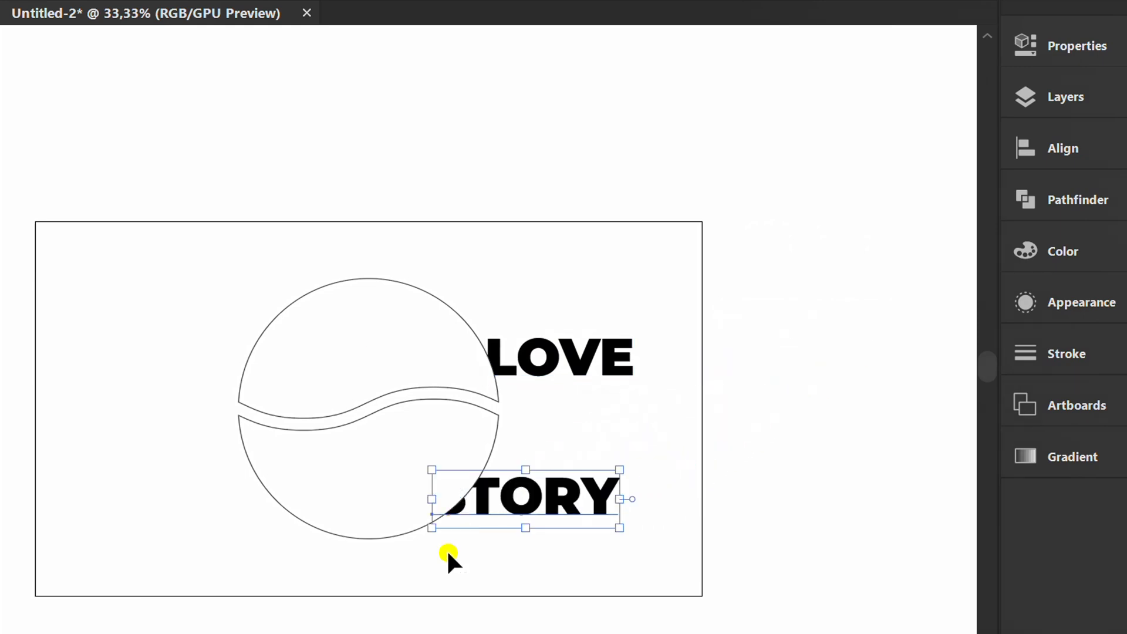
{"action": "left_click", "coordinate": [448, 553]}
Select LOVE with the upper circle piece and envelope-distort the text into it using Make with Top Object.
{"action": "scroll", "coordinate": [433, 378], "scroll_direction": "up", "scroll_amount": 2}
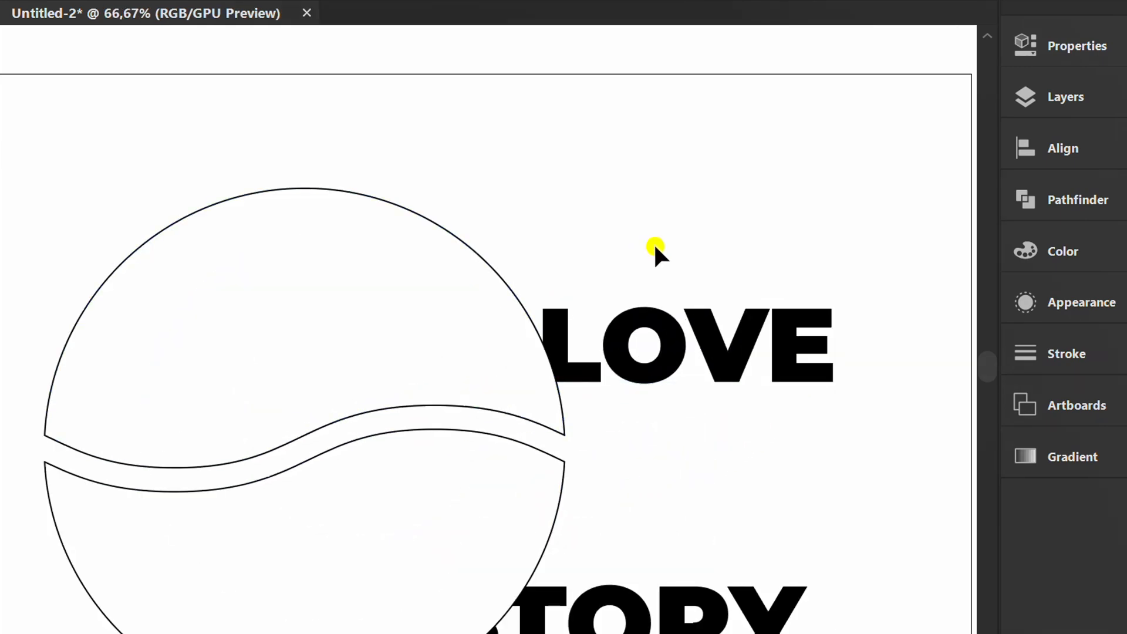
{"action": "left_click_drag", "start_coordinate": [659, 244], "coordinate": [402, 353]}
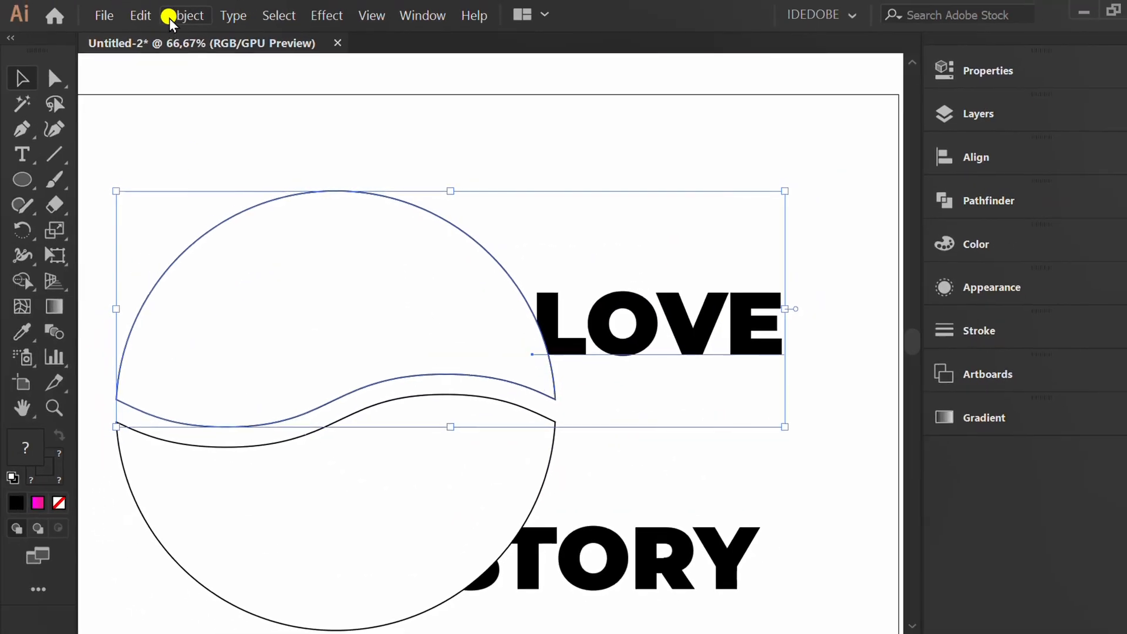
{"action": "left_click", "coordinate": [173, 13]}
{"action": "mouse_move", "coordinate": [362, 581]}
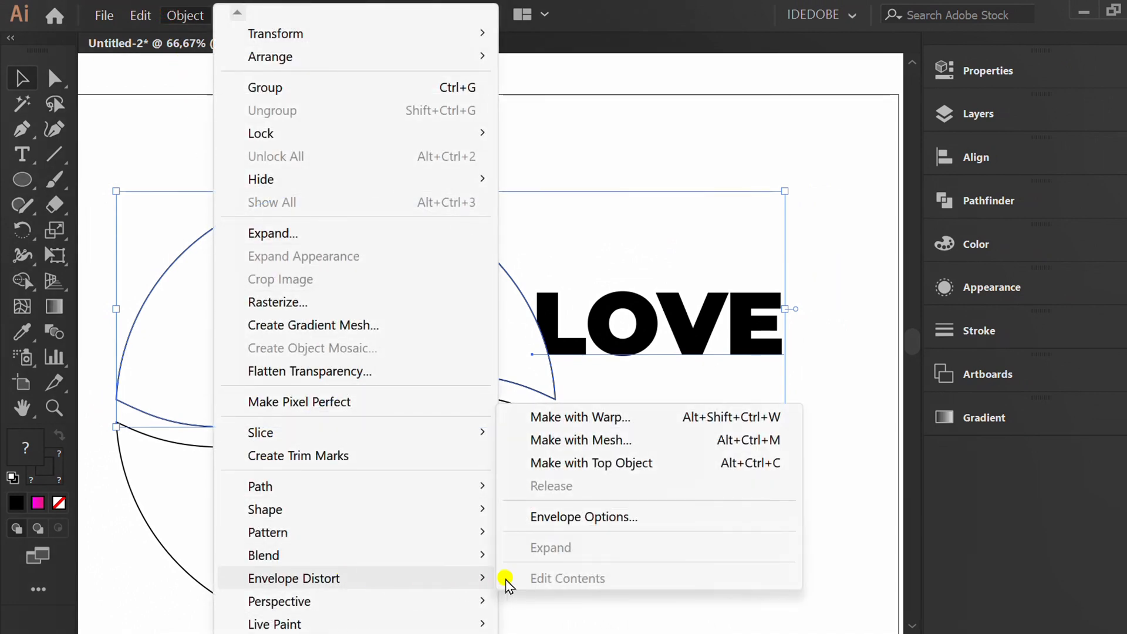
{"action": "left_click", "coordinate": [684, 462]}
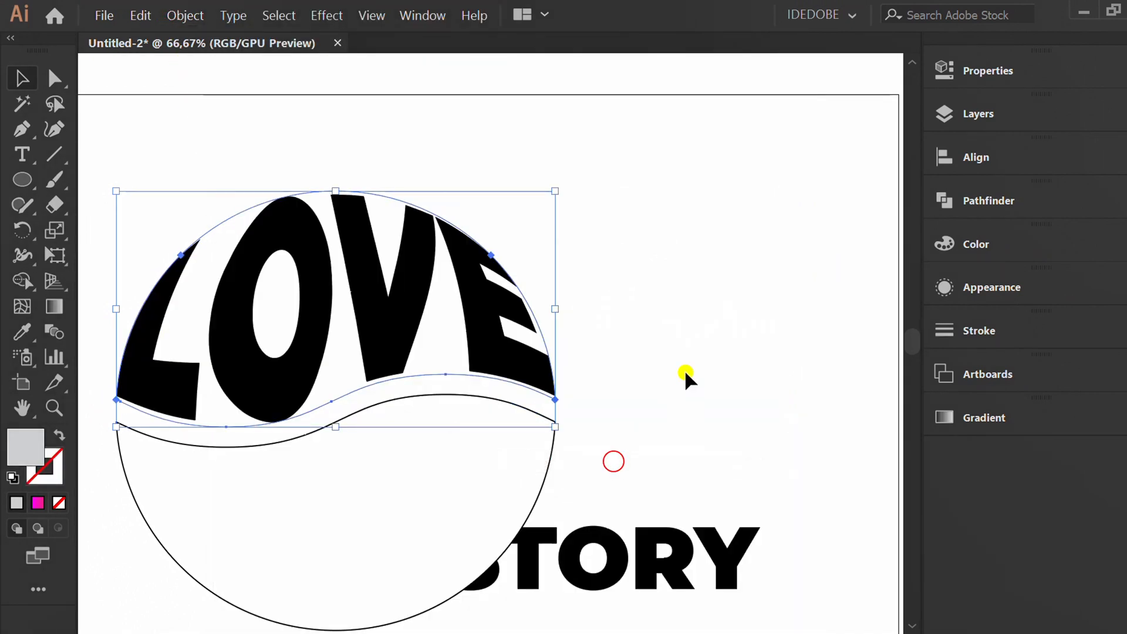
Select STORY with the lower circle piece and envelope-distort the text into it using Make with Top Object.
{"action": "left_click_drag", "start_coordinate": [692, 376], "coordinate": [492, 506]}
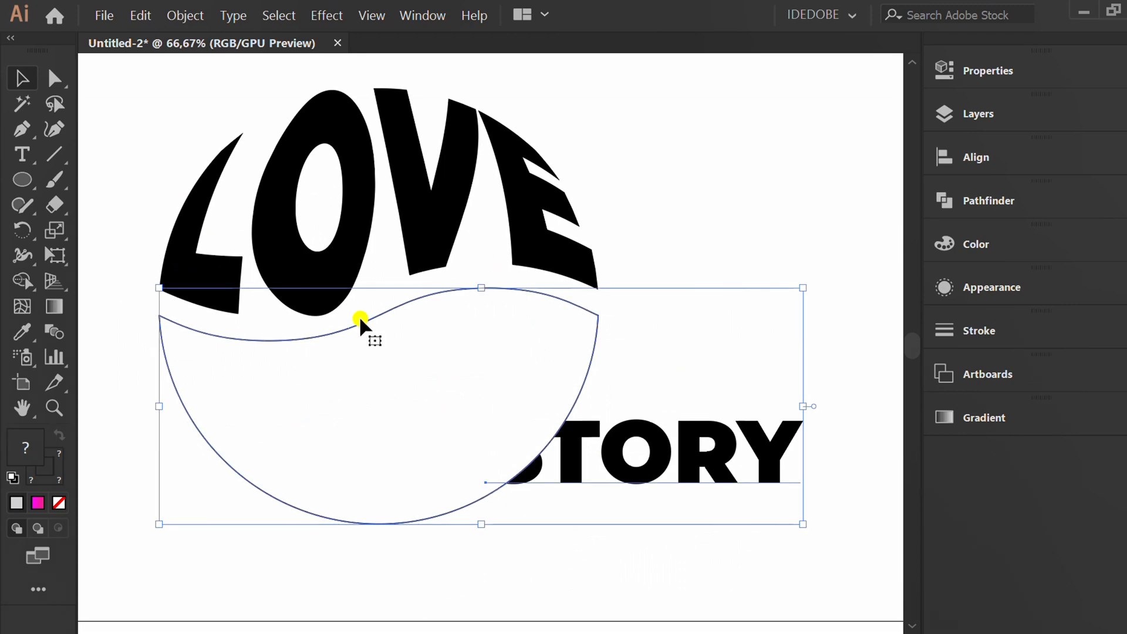
{"action": "left_click", "coordinate": [184, 15]}
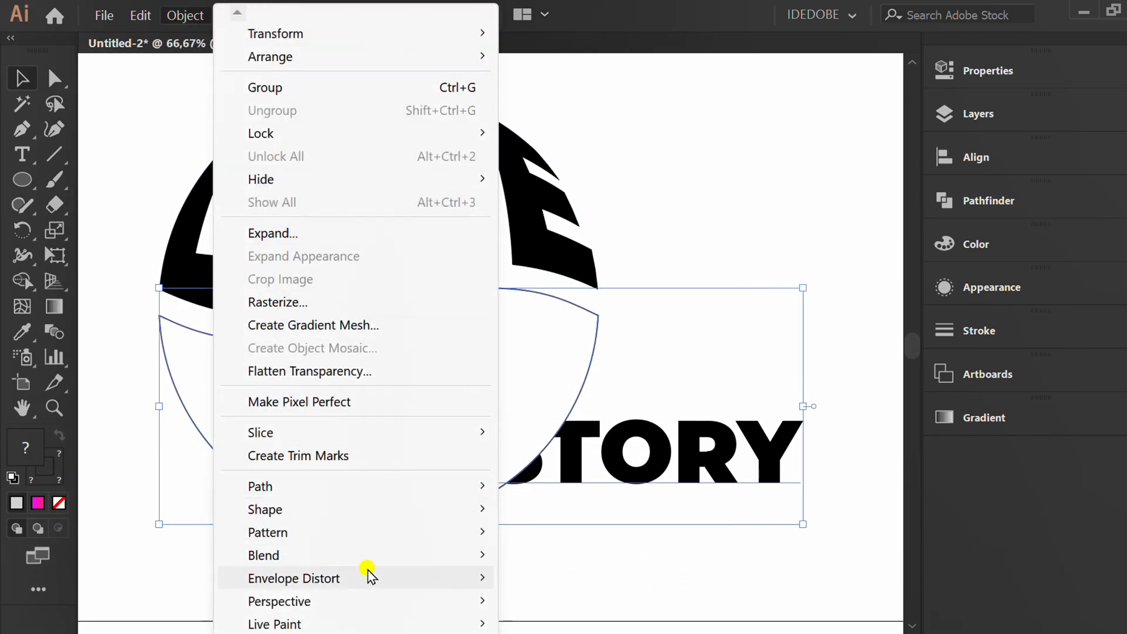
{"action": "mouse_move", "coordinate": [370, 578]}
{"action": "left_click", "coordinate": [592, 464]}
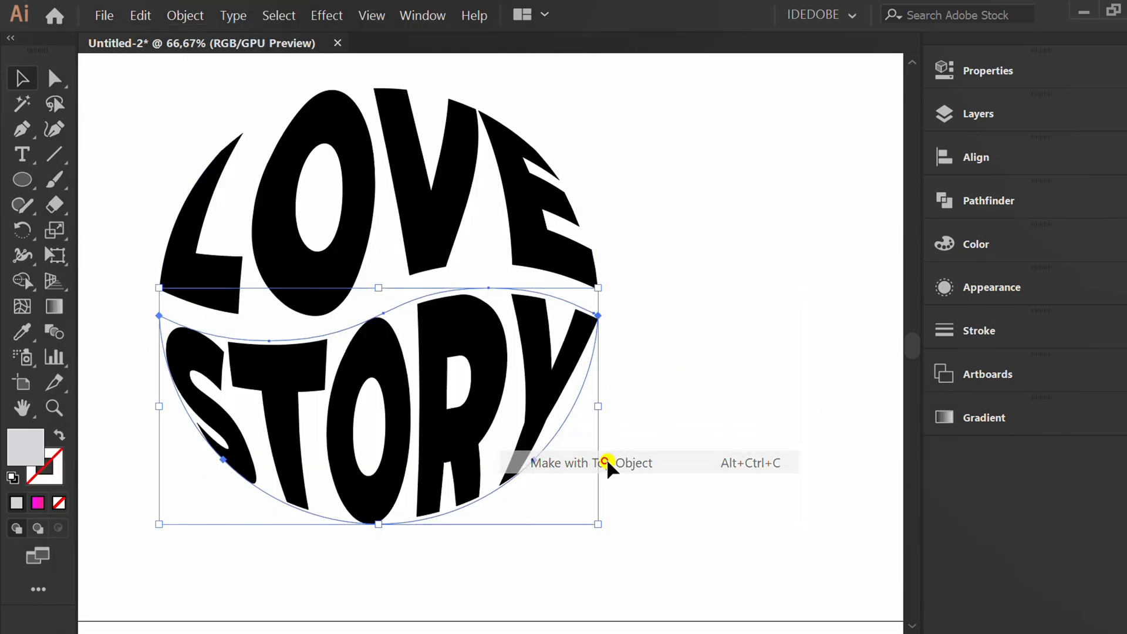
Select both envelope-distorted words and expand them into plain filled shapes.
{"action": "left_click", "coordinate": [716, 308]}
{"action": "key", "text": "ctrl+minus"}
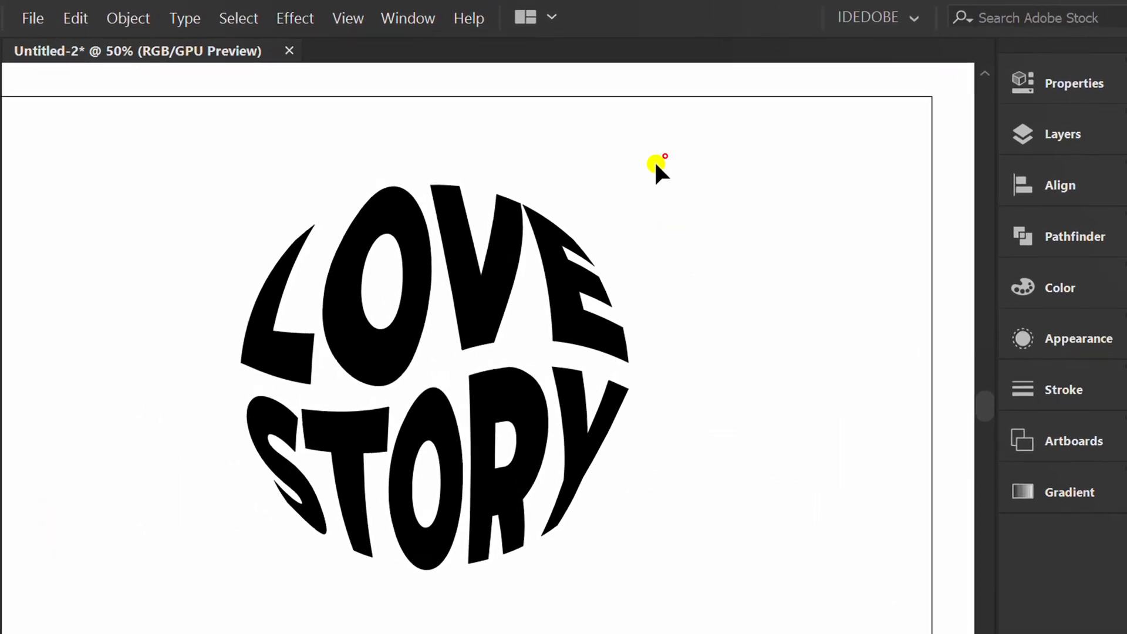
{"action": "left_click_drag", "start_coordinate": [648, 138], "coordinate": [213, 509]}
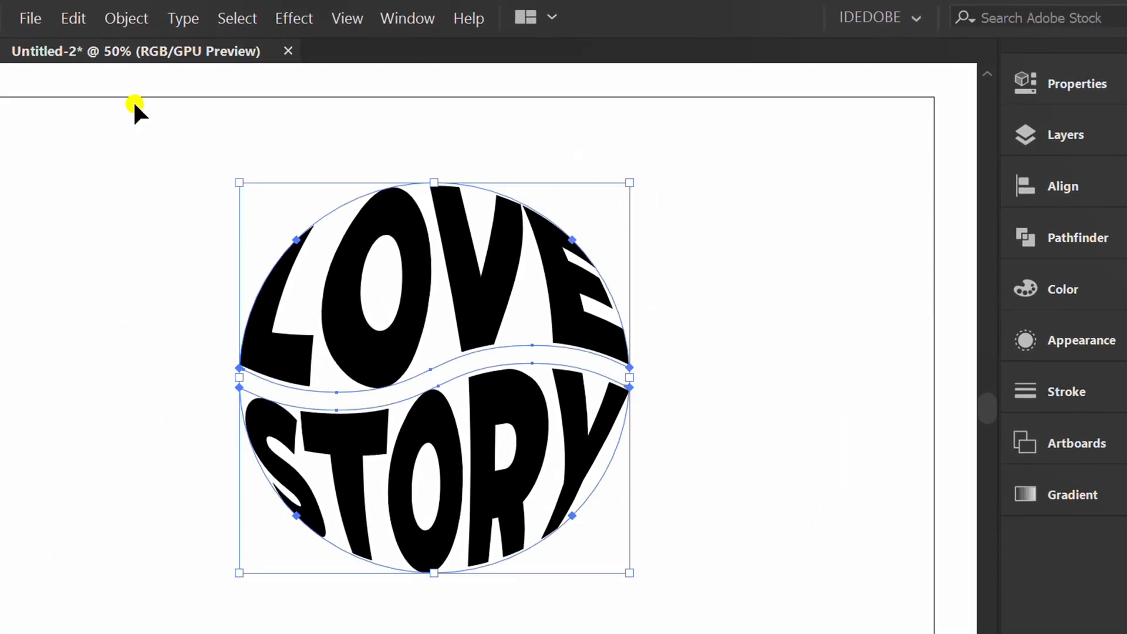
{"action": "left_click", "coordinate": [123, 18]}
{"action": "left_click", "coordinate": [258, 278]}
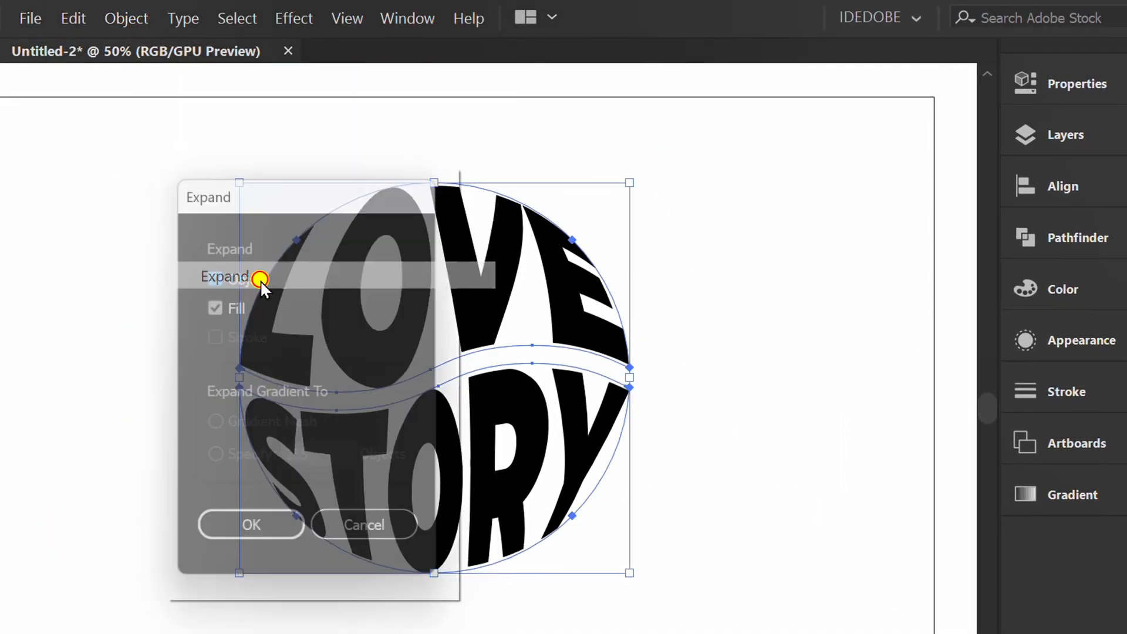
{"action": "left_click", "coordinate": [256, 534]}
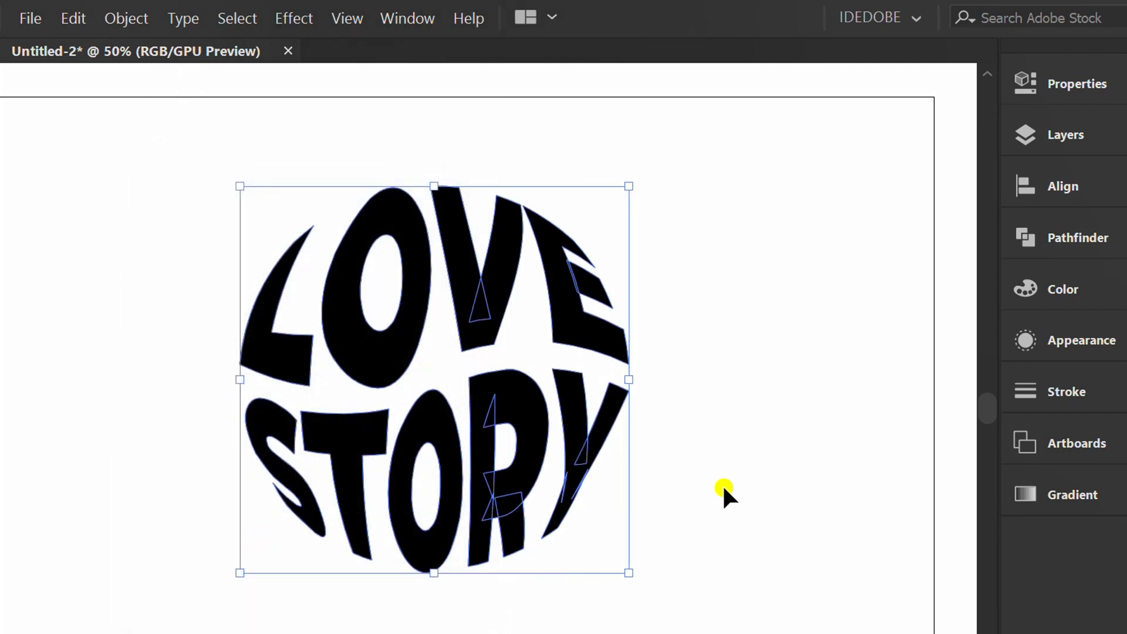
Unite the lettering in Pathfinder and make it a compound shape.
{"action": "left_click", "coordinate": [1037, 238]}
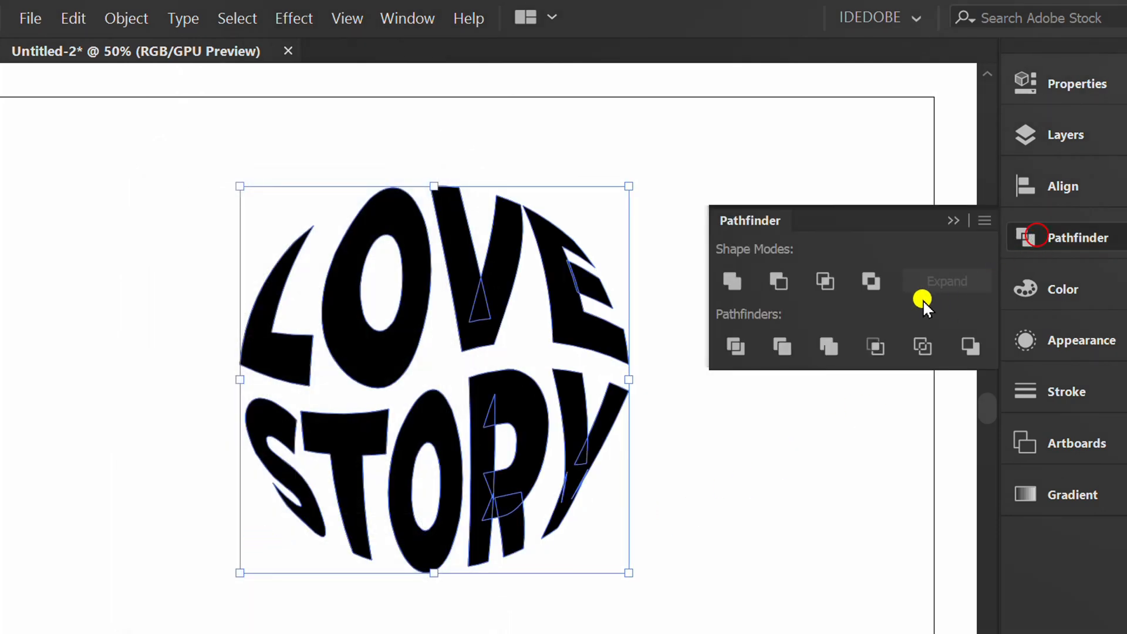
{"action": "left_click", "coordinate": [734, 283]}
{"action": "left_click", "coordinate": [984, 221]}
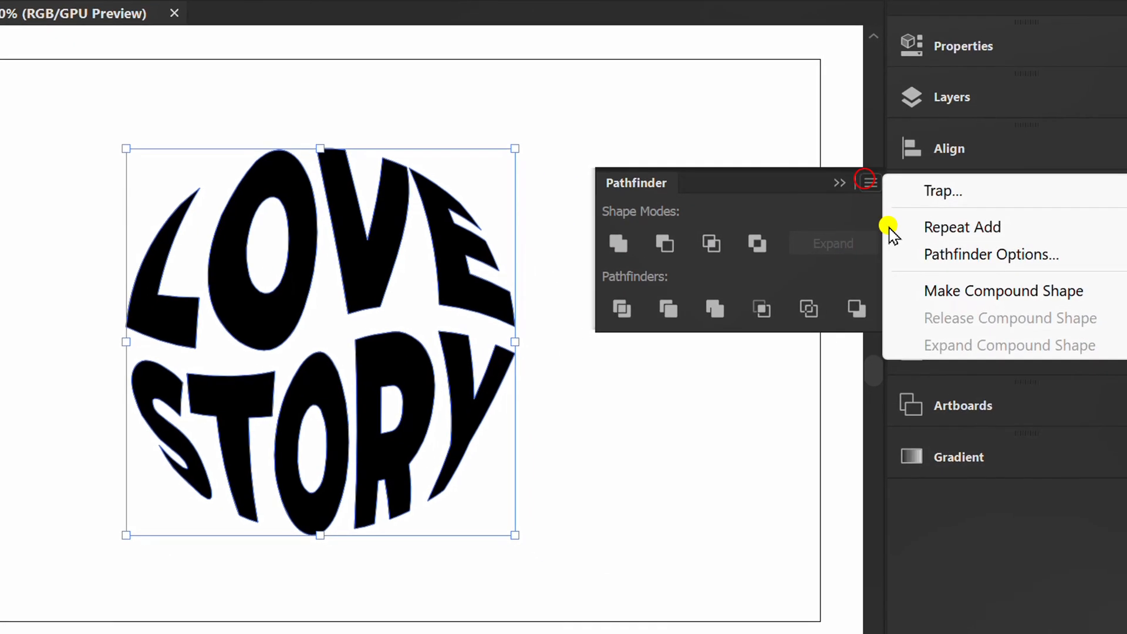
{"action": "left_click", "coordinate": [1086, 332]}
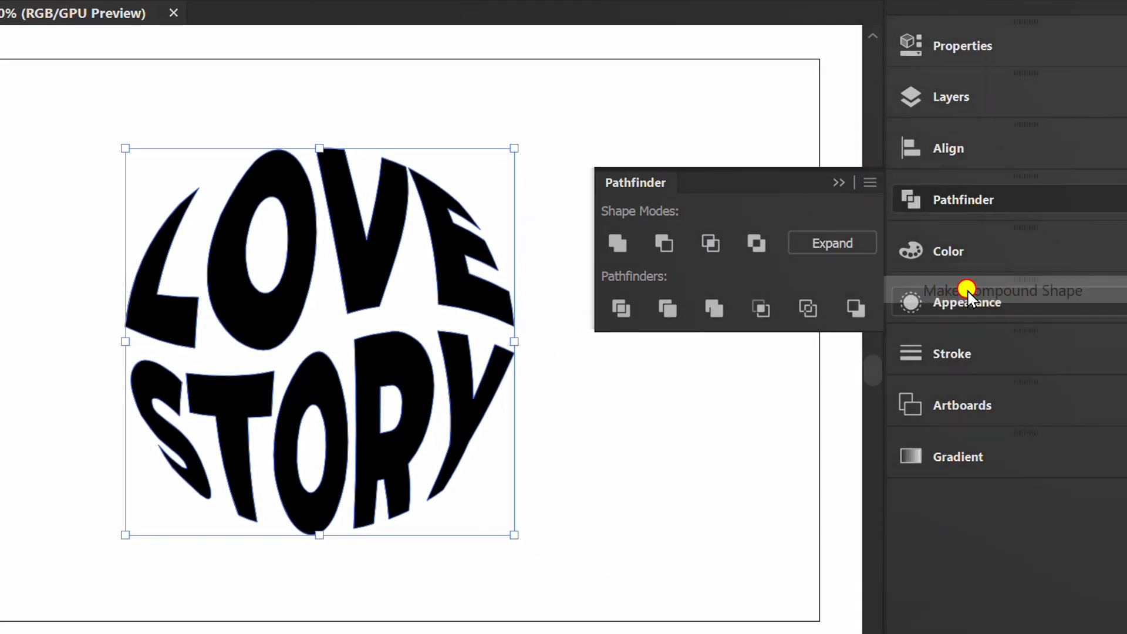
{"action": "left_click", "coordinate": [843, 182]}
Paste a copy of the lettering behind and scale it down to a small version at the centre.
{"action": "key", "text": "ctrl+c"}
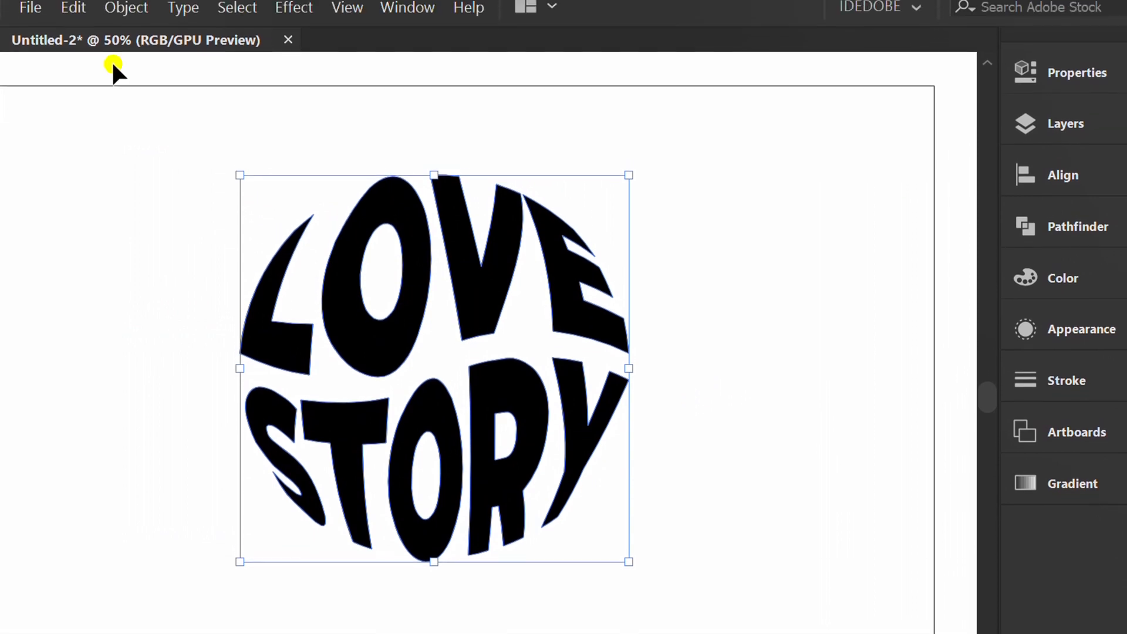
{"action": "left_click", "coordinate": [72, 7]}
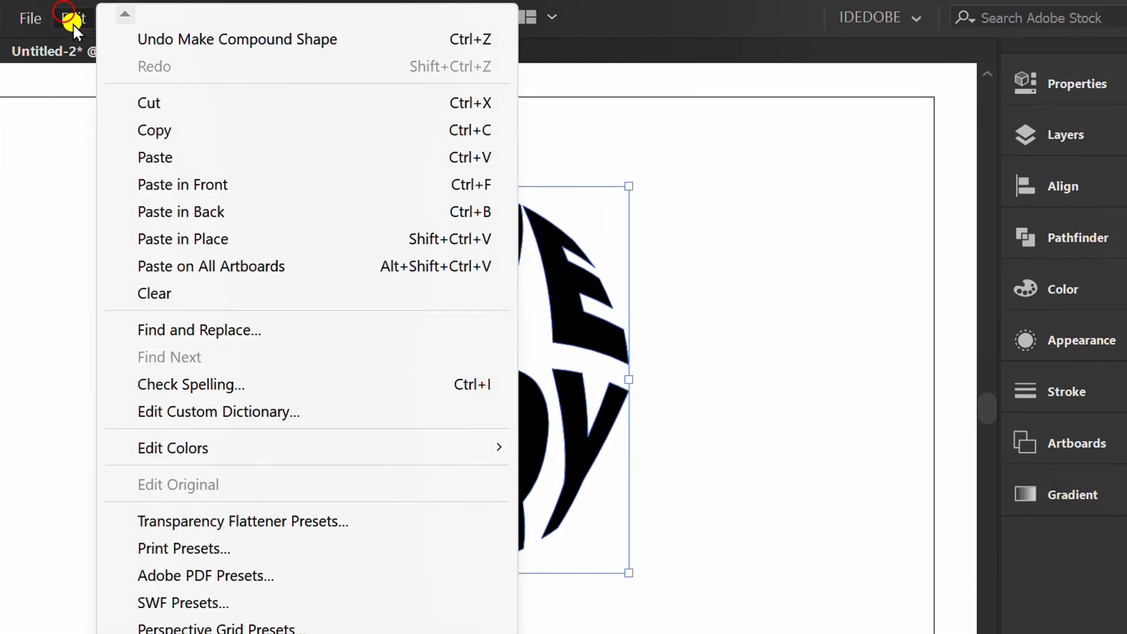
{"action": "left_click", "coordinate": [228, 215]}
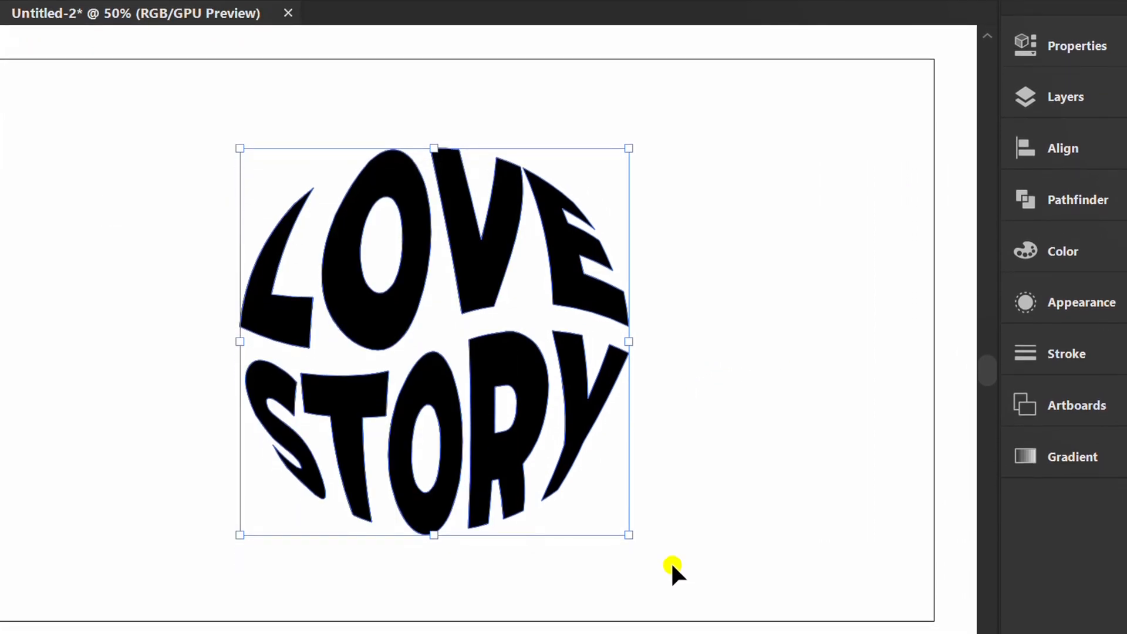
{"action": "left_click_drag", "start_coordinate": [628, 536], "coordinate": [480, 382]}
{"action": "left_click", "coordinate": [527, 566]}
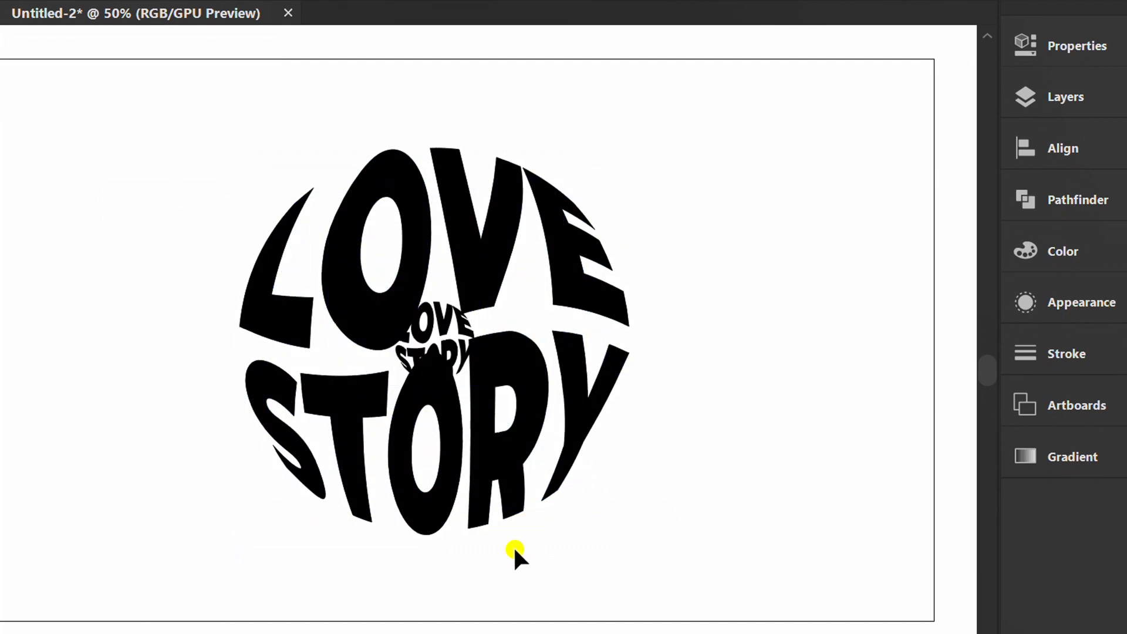
Set the fill of the large front lettering to white, then deselect.
{"action": "left_click", "coordinate": [348, 289]}
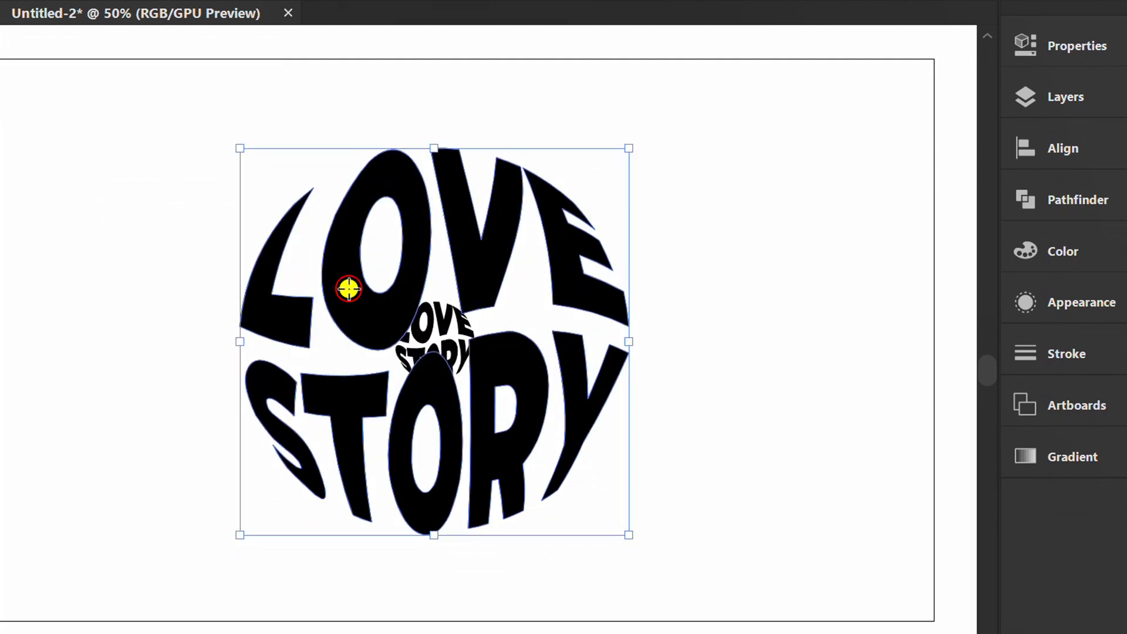
{"action": "left_click", "coordinate": [1047, 47]}
{"action": "left_click", "coordinate": [709, 292]}
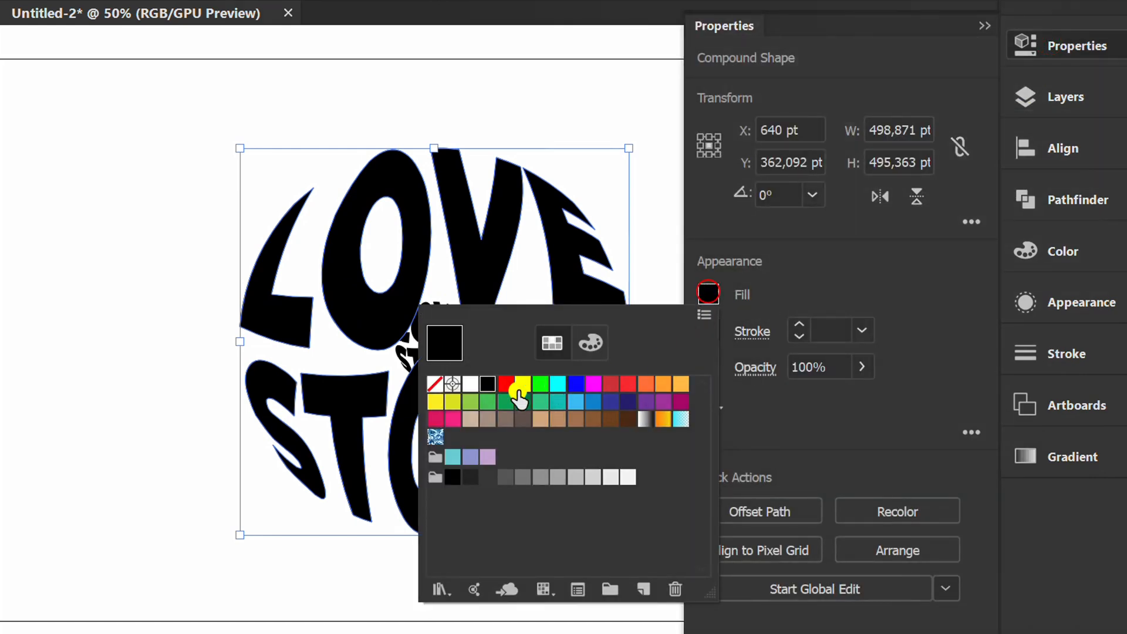
{"action": "left_click", "coordinate": [470, 385]}
{"action": "left_click", "coordinate": [131, 455]}
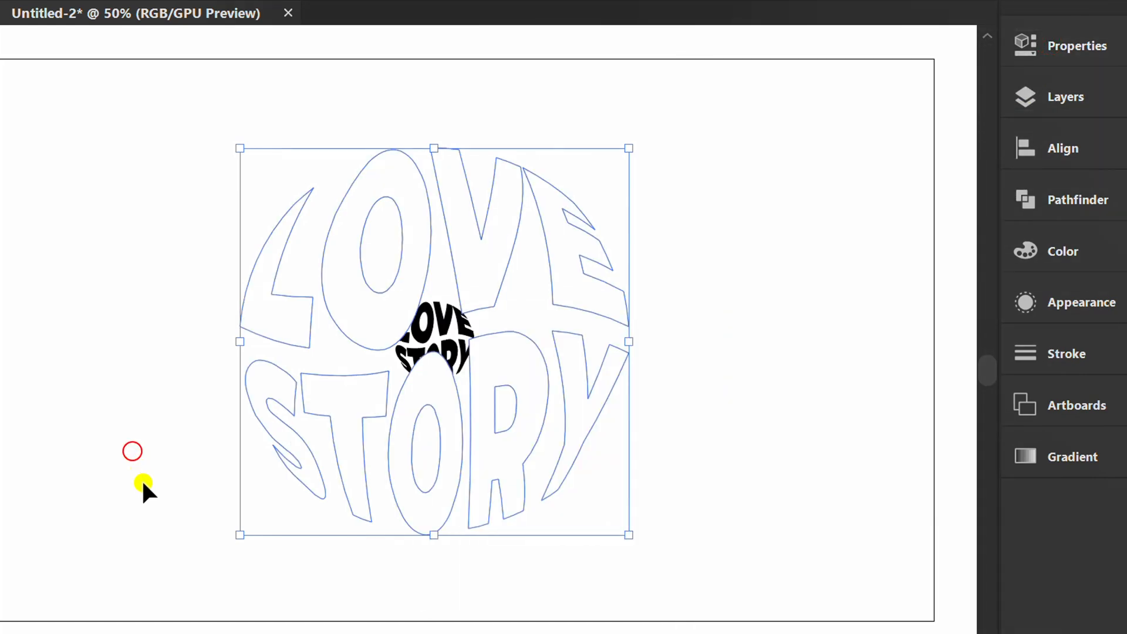
Select both lettering copies and blend them together.
{"action": "left_click_drag", "start_coordinate": [725, 118], "coordinate": [160, 544]}
{"action": "key", "text": "ctrl+alt+b"}
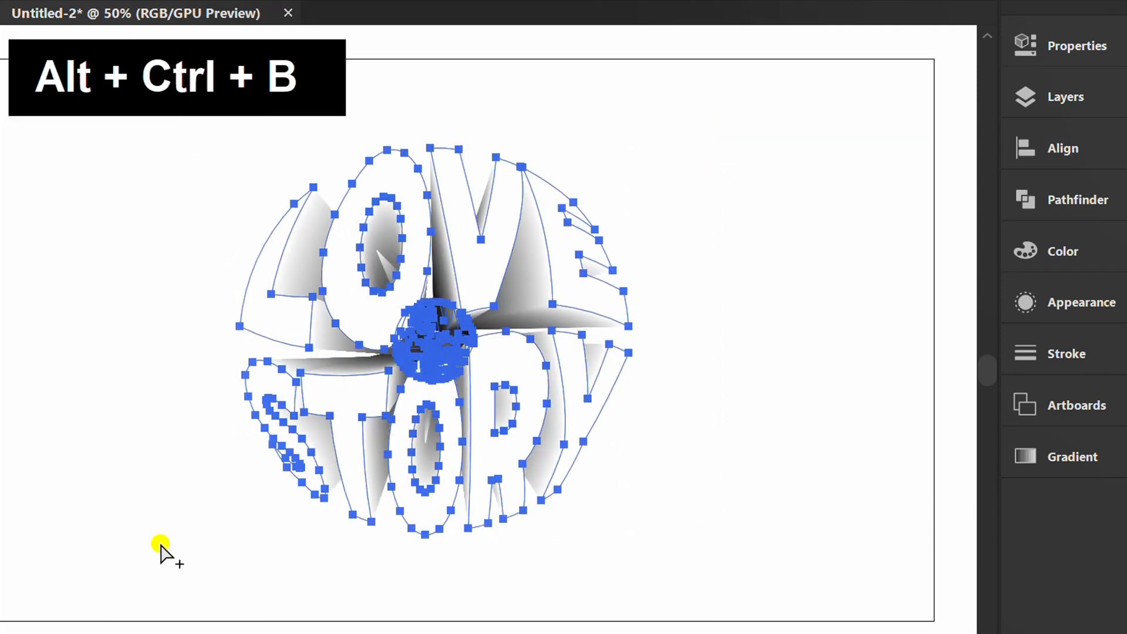
{"action": "left_click", "coordinate": [155, 540]}
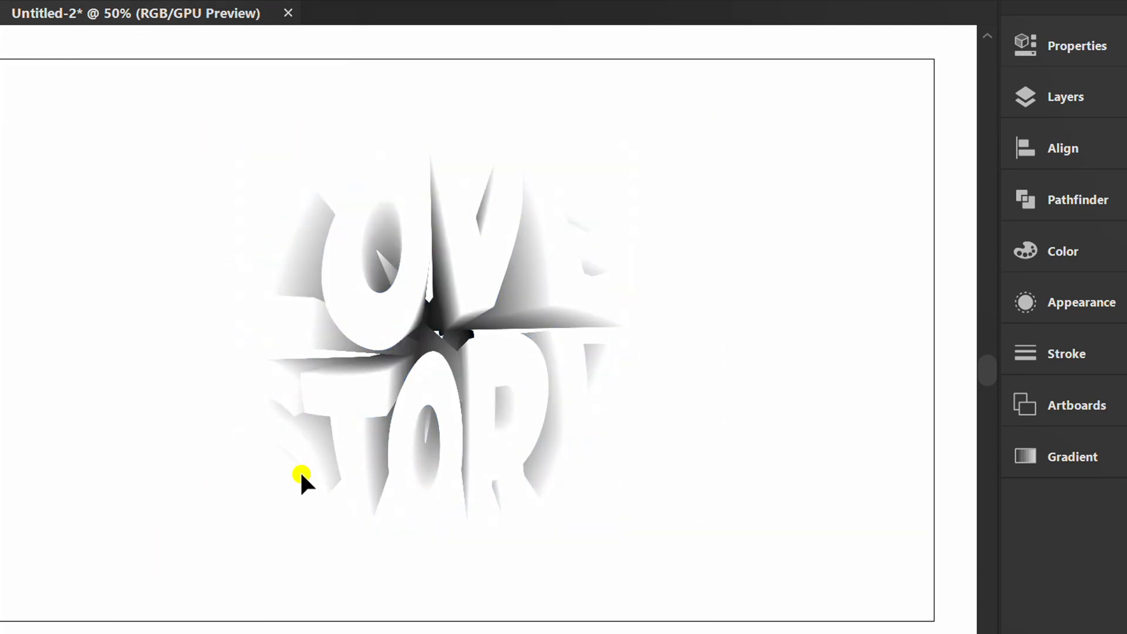
Set the blend's options to Specified Steps with 500 steps, previewing the result, and close the properties.
{"action": "left_click_drag", "start_coordinate": [714, 142], "coordinate": [300, 443]}
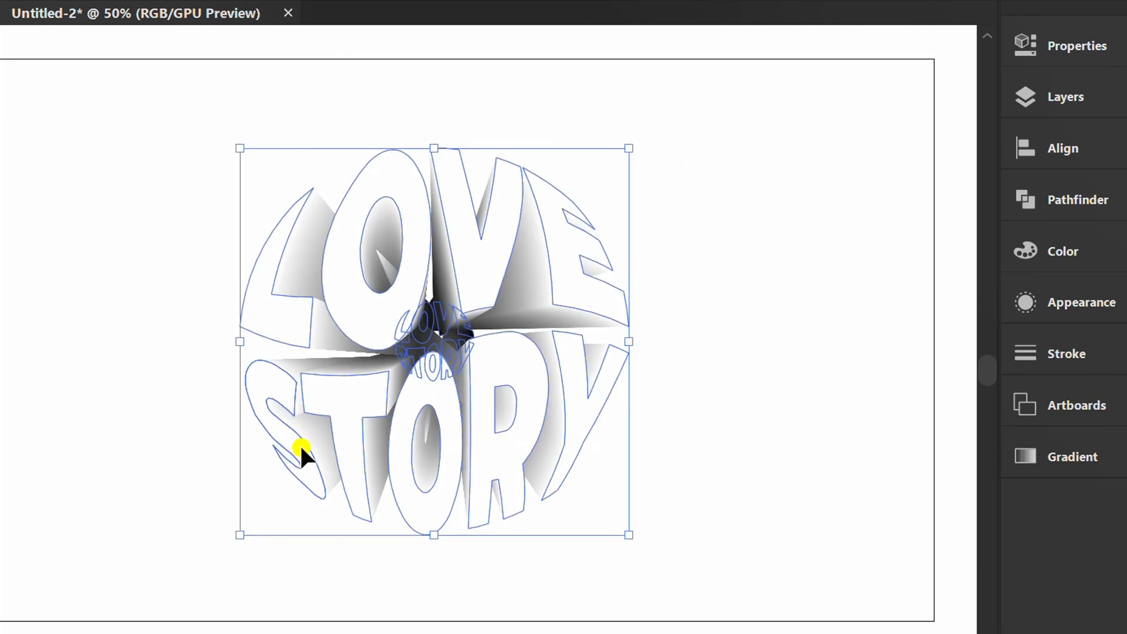
{"action": "left_click", "coordinate": [1074, 45]}
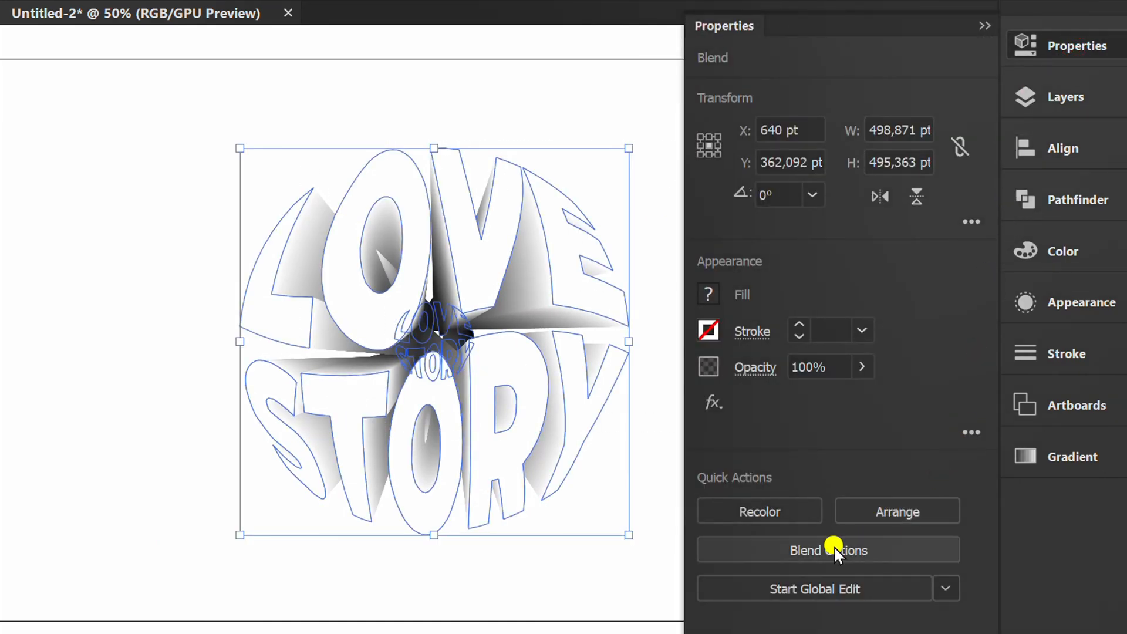
{"action": "left_click", "coordinate": [811, 547]}
{"action": "left_click_drag", "start_coordinate": [627, 174], "coordinate": [781, 91]}
{"action": "left_click", "coordinate": [589, 270]}
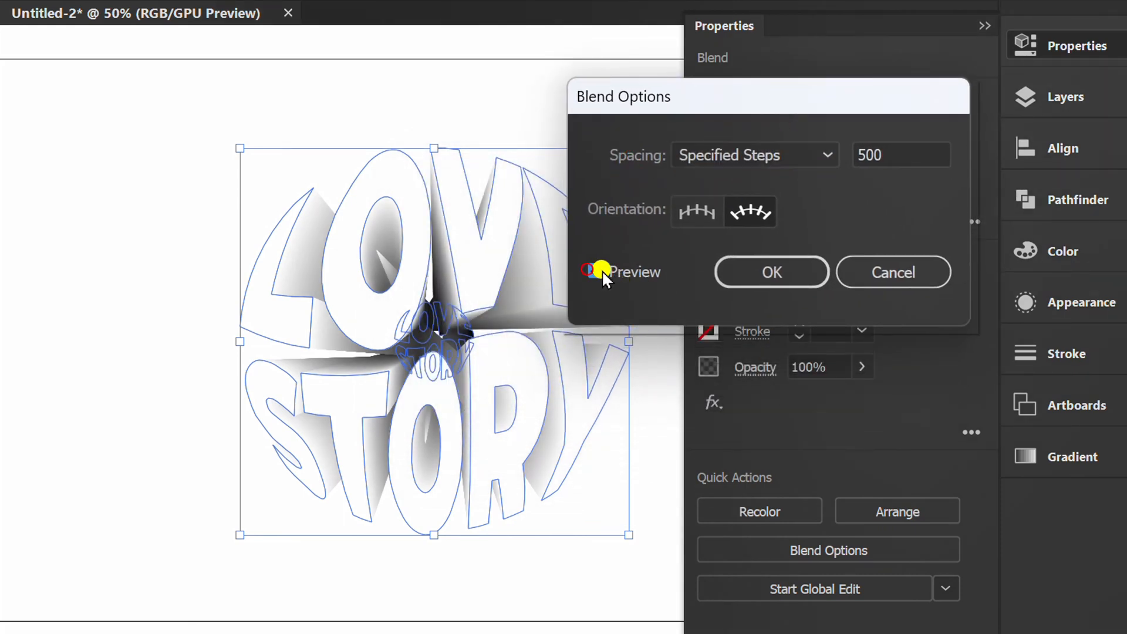
{"action": "left_click", "coordinate": [812, 156]}
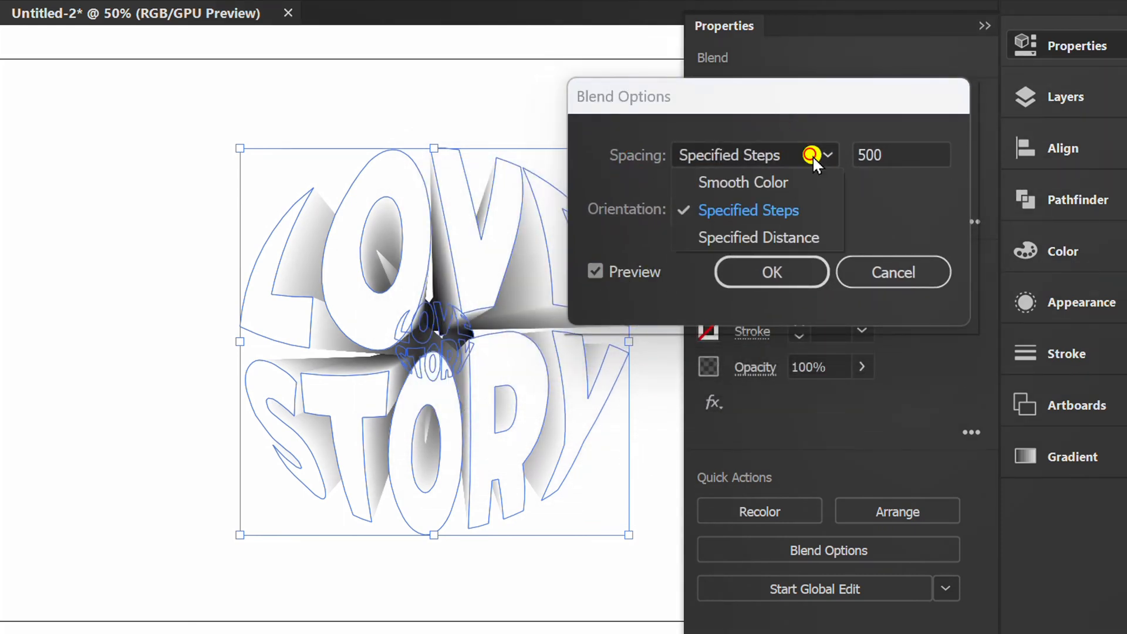
{"action": "left_click", "coordinate": [756, 210]}
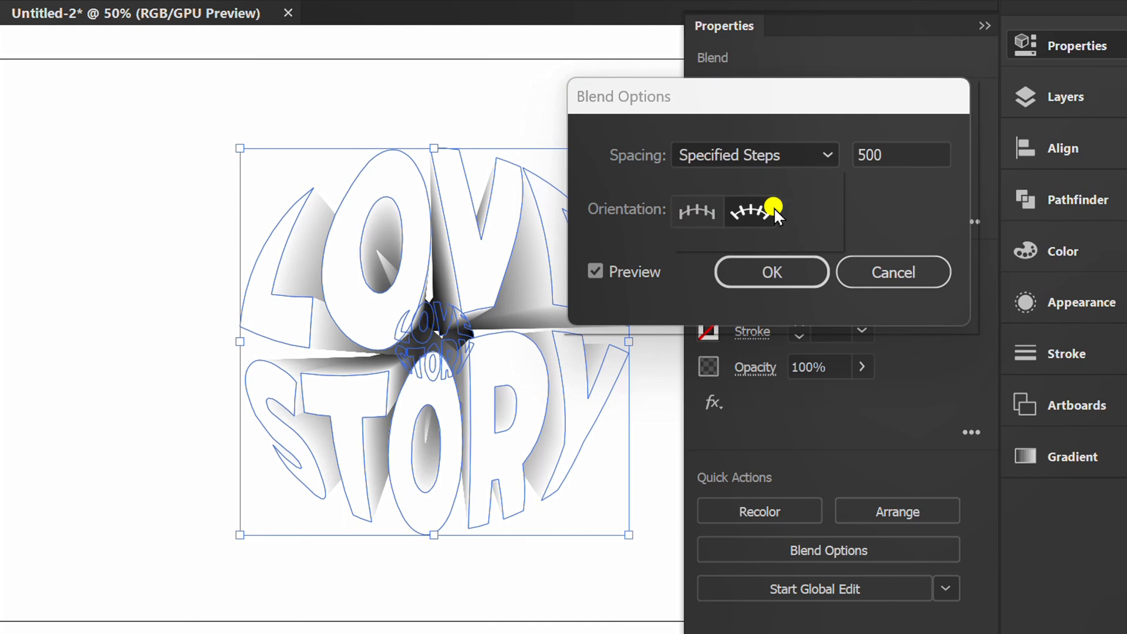
{"action": "left_click", "coordinate": [911, 148]}
{"action": "left_click", "coordinate": [771, 271]}
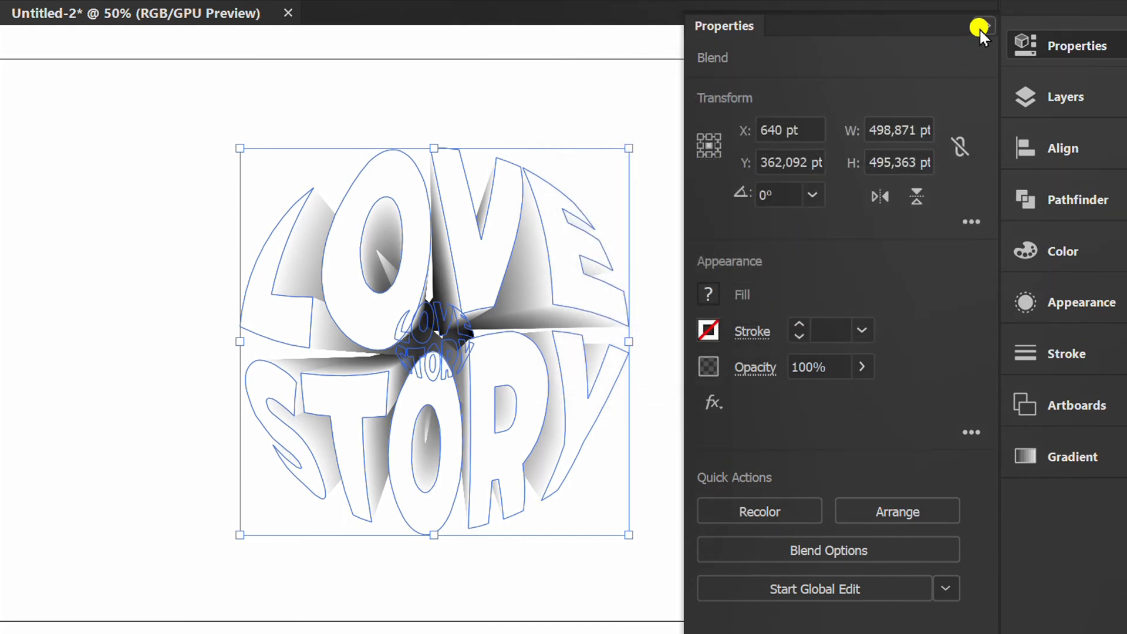
{"action": "left_click", "coordinate": [980, 27]}
{"action": "left_click", "coordinate": [771, 280]}
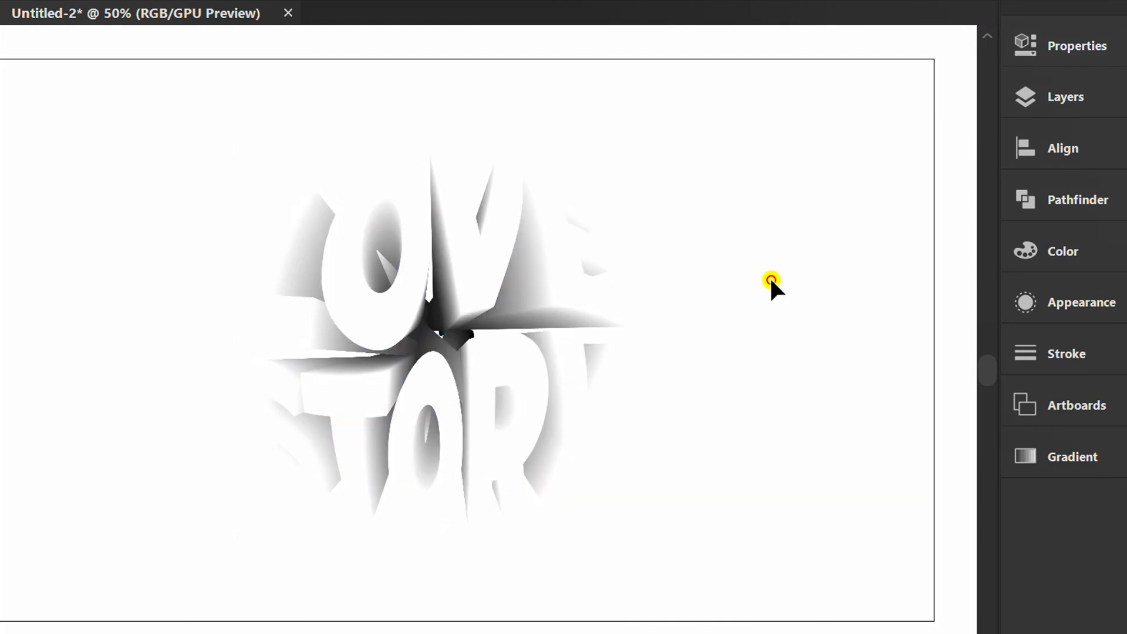
Inside the blend, scale the small central lettering down to a tiny point and exit isolation mode.
{"action": "double_click", "coordinate": [424, 336]}
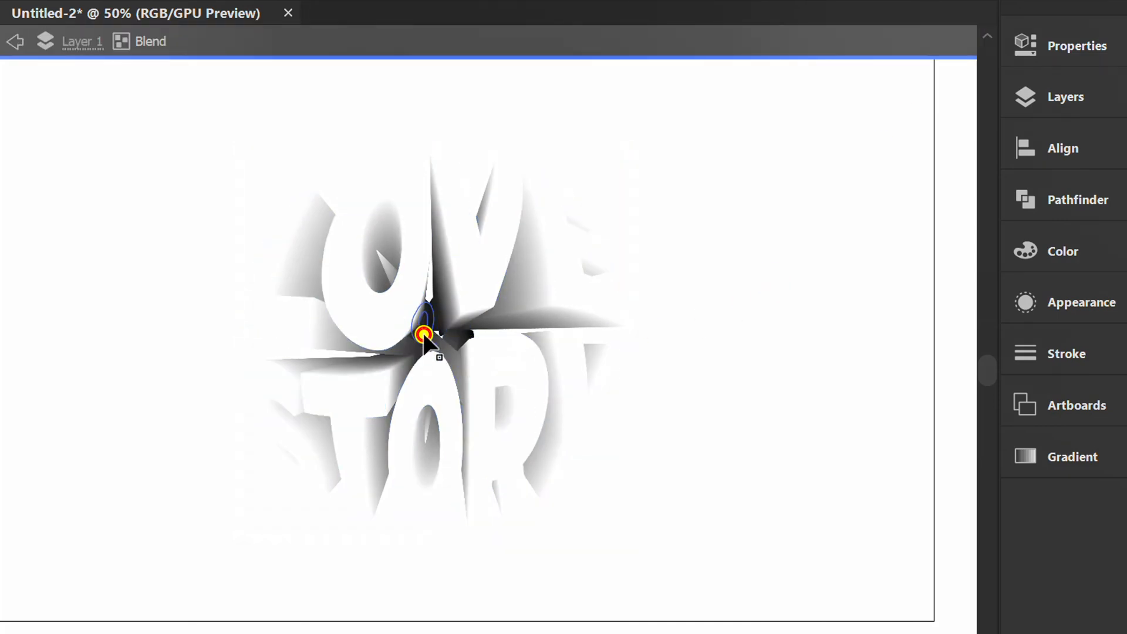
{"action": "left_click", "coordinate": [424, 335]}
{"action": "key", "text": "shift+Up"}
{"action": "key", "text": "shift+Up"}
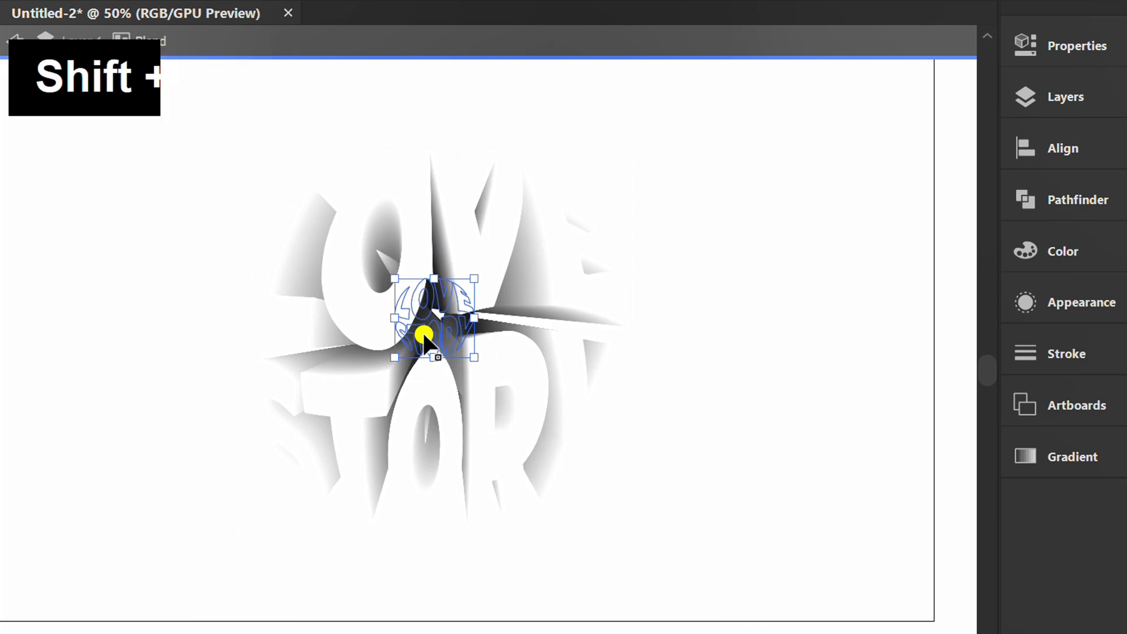
{"action": "key", "text": "shift+Down"}
{"action": "key", "text": "shift+Down"}
{"action": "scroll", "coordinate": [424, 335], "scroll_direction": "up", "scroll_amount": 2}
{"action": "left_click_drag", "start_coordinate": [525, 411], "coordinate": [496, 368]}
{"action": "scroll", "coordinate": [498, 372], "scroll_direction": "up", "scroll_amount": 4}
{"action": "left_click_drag", "start_coordinate": [564, 418], "coordinate": [485, 342]}
{"action": "scroll", "coordinate": [483, 342], "scroll_direction": "down", "scroll_amount": 6}
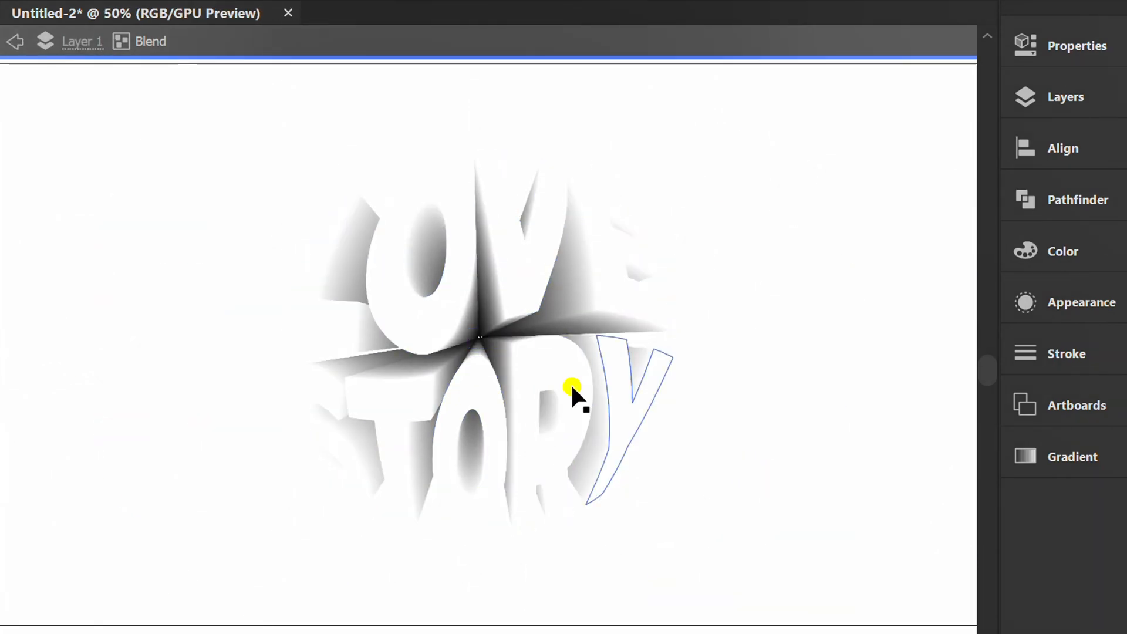
{"action": "left_click", "coordinate": [17, 43]}
{"action": "scroll", "coordinate": [448, 188], "scroll_direction": "up", "scroll_amount": 3}
{"action": "scroll", "coordinate": [448, 188], "scroll_direction": "right", "scroll_amount": 3}
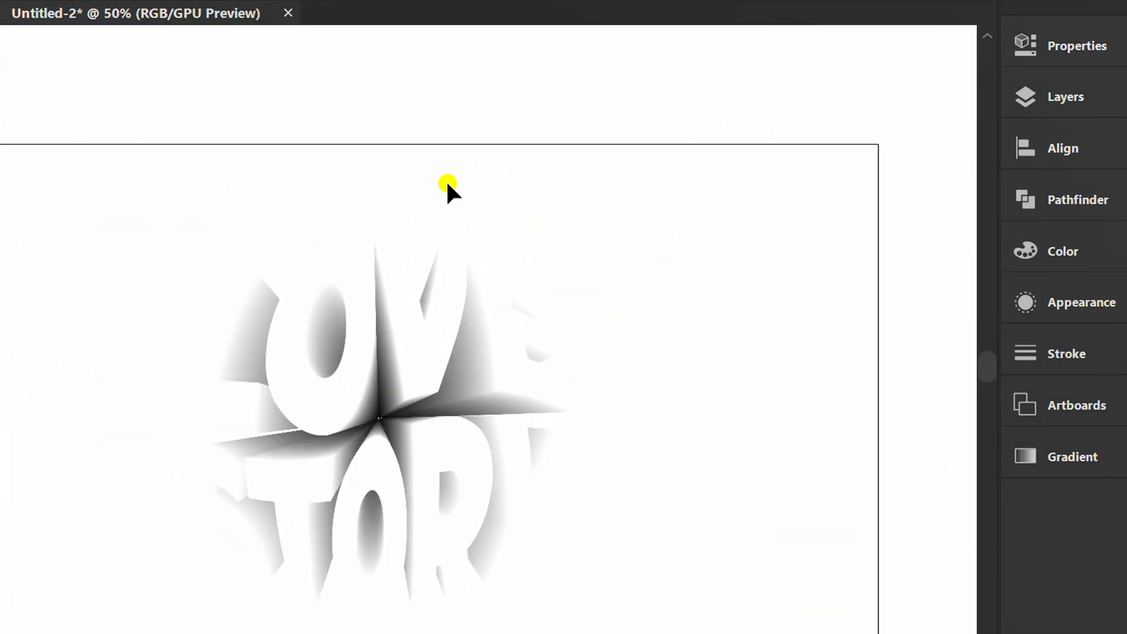
Paste a copy of the lettering in front and fill it with a magenta-to-pink gradient.
{"action": "key", "text": "ctrl+f"}
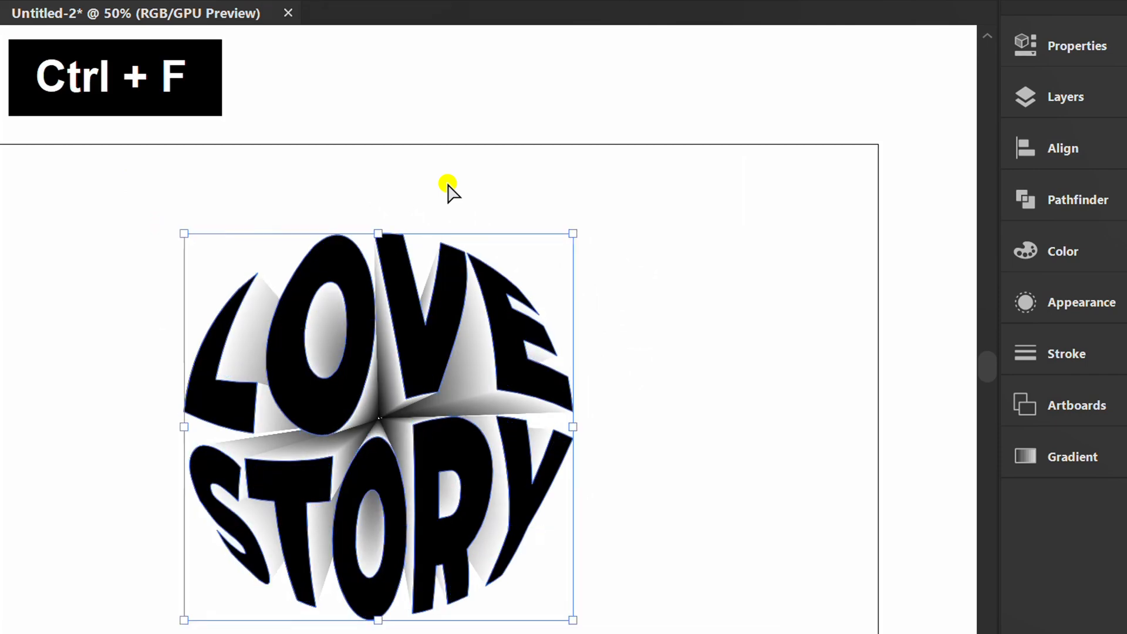
{"action": "left_click", "coordinate": [1082, 456]}
{"action": "left_click_drag", "start_coordinate": [865, 425], "coordinate": [798, 184]}
{"action": "left_click", "coordinate": [666, 254]}
{"action": "key", "text": "g"}
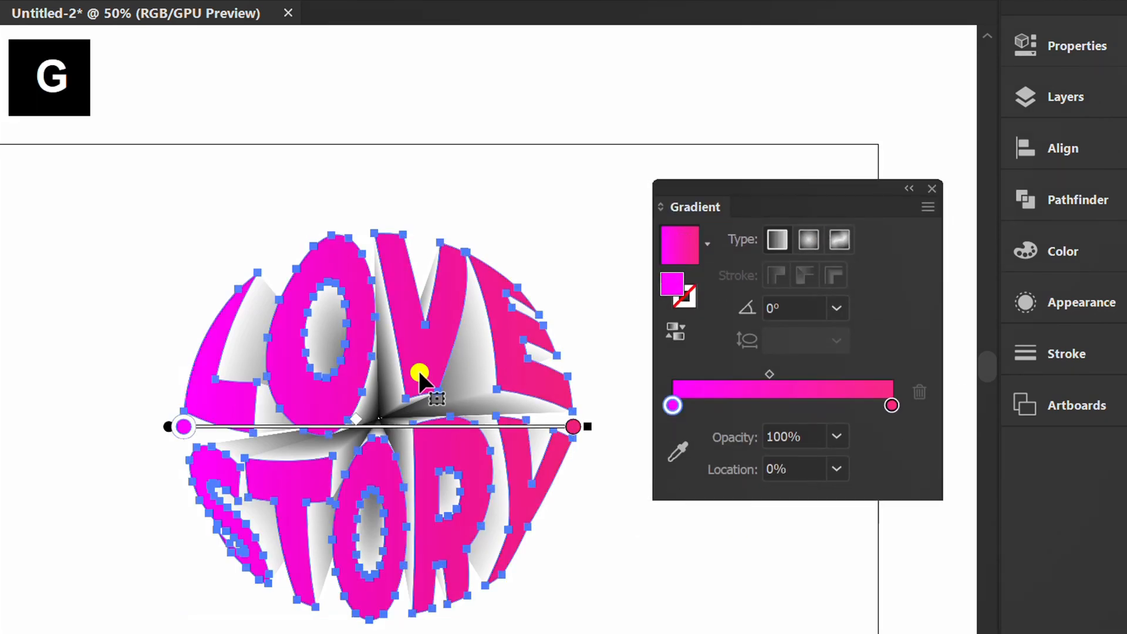
Angle the gradient diagonally to about 21° across the lettering, then deselect and put away the Gradient panel.
{"action": "mouse_move", "coordinate": [601, 424]}
{"action": "left_mouse_down"}
{"action": "mouse_move", "coordinate": [578, 199]}
{"action": "mouse_move", "coordinate": [599, 234]}
{"action": "left_mouse_up"}
{"action": "mouse_move", "coordinate": [184, 427]}
{"action": "left_mouse_down"}
{"action": "mouse_move", "coordinate": [217, 499]}
{"action": "mouse_move", "coordinate": [94, 574]}
{"action": "mouse_move", "coordinate": [92, 555]}
{"action": "left_mouse_up"}
{"action": "left_click_drag", "start_coordinate": [479, 382], "coordinate": [613, 319]}
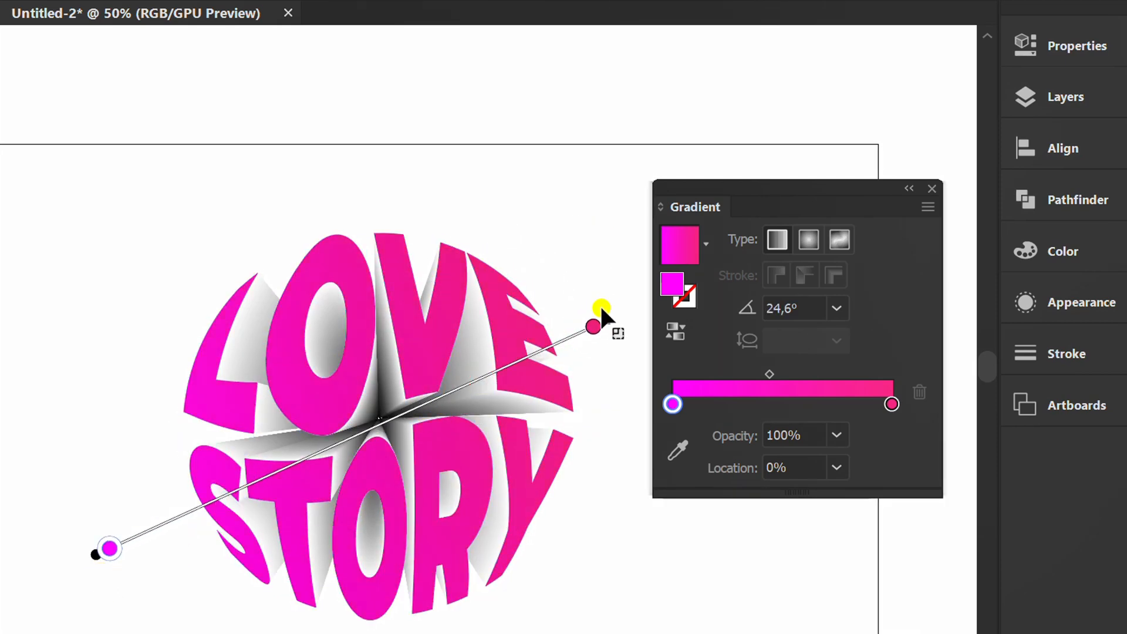
{"action": "left_click_drag", "start_coordinate": [321, 447], "coordinate": [286, 459]}
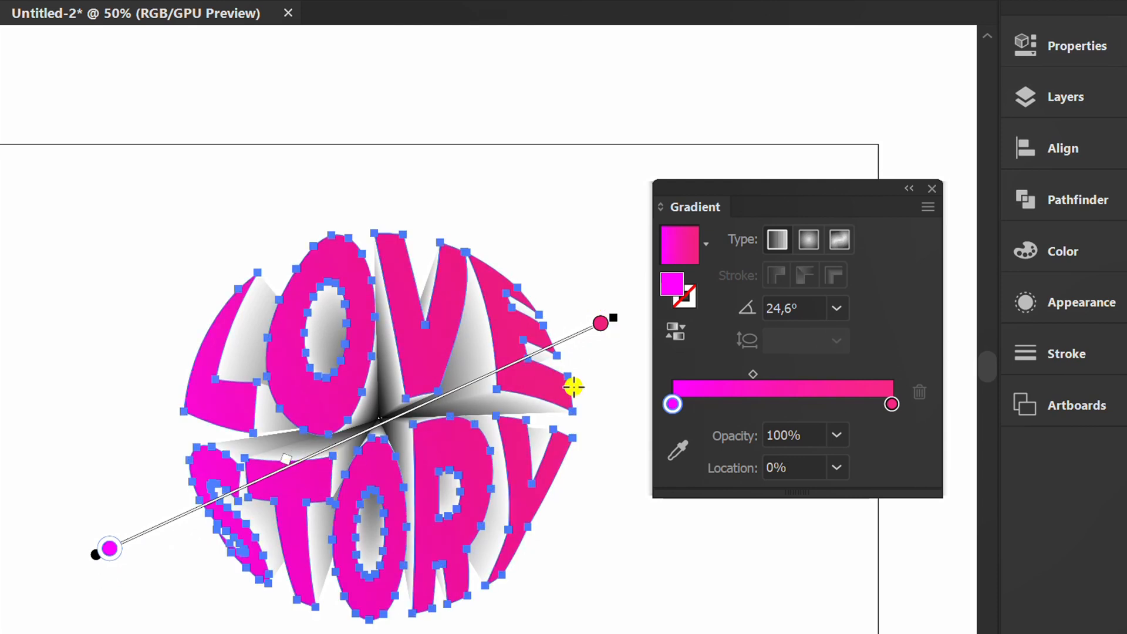
{"action": "mouse_move", "coordinate": [622, 315]}
{"action": "left_mouse_down"}
{"action": "mouse_move", "coordinate": [654, 334]}
{"action": "mouse_move", "coordinate": [623, 329]}
{"action": "left_mouse_up"}
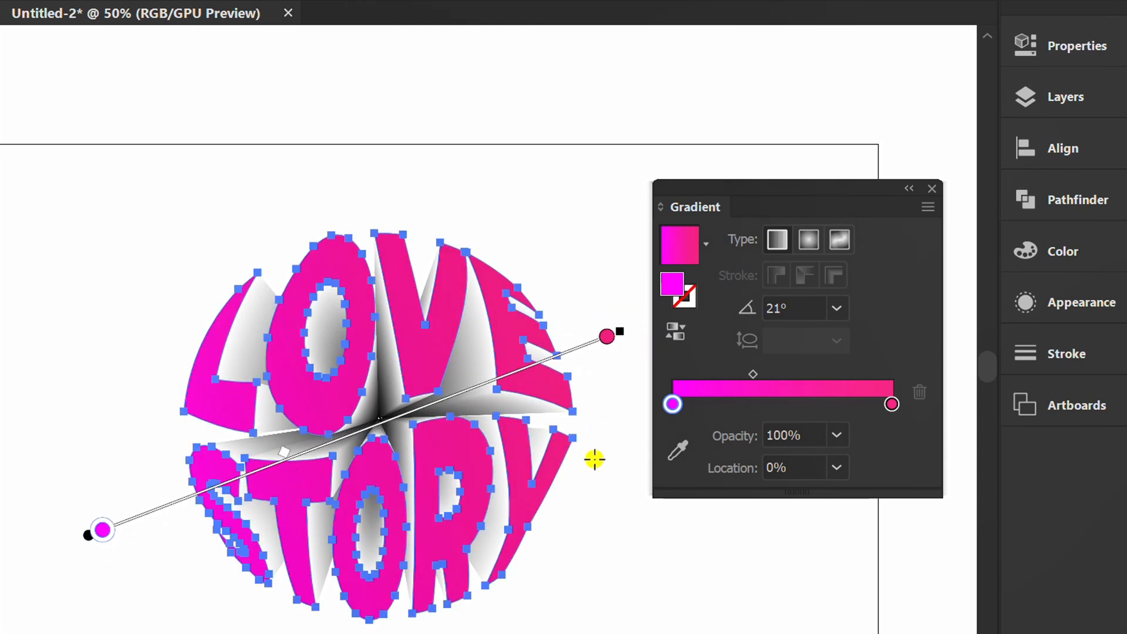
{"action": "key", "text": "v"}
{"action": "left_click", "coordinate": [614, 516]}
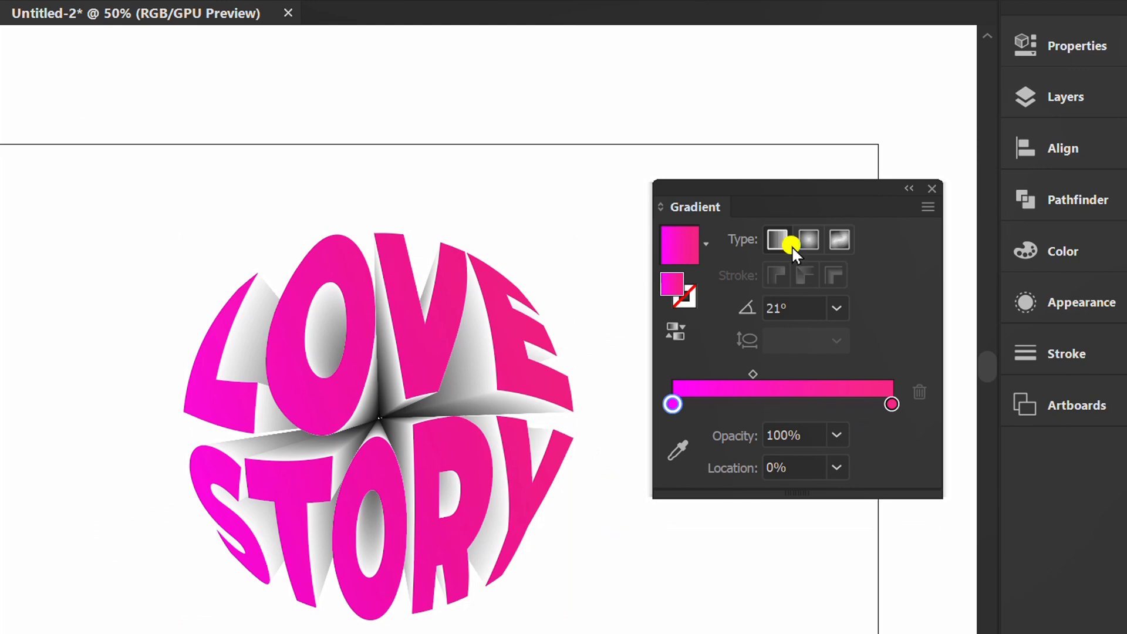
{"action": "left_click_drag", "start_coordinate": [794, 187], "coordinate": [1044, 437]}
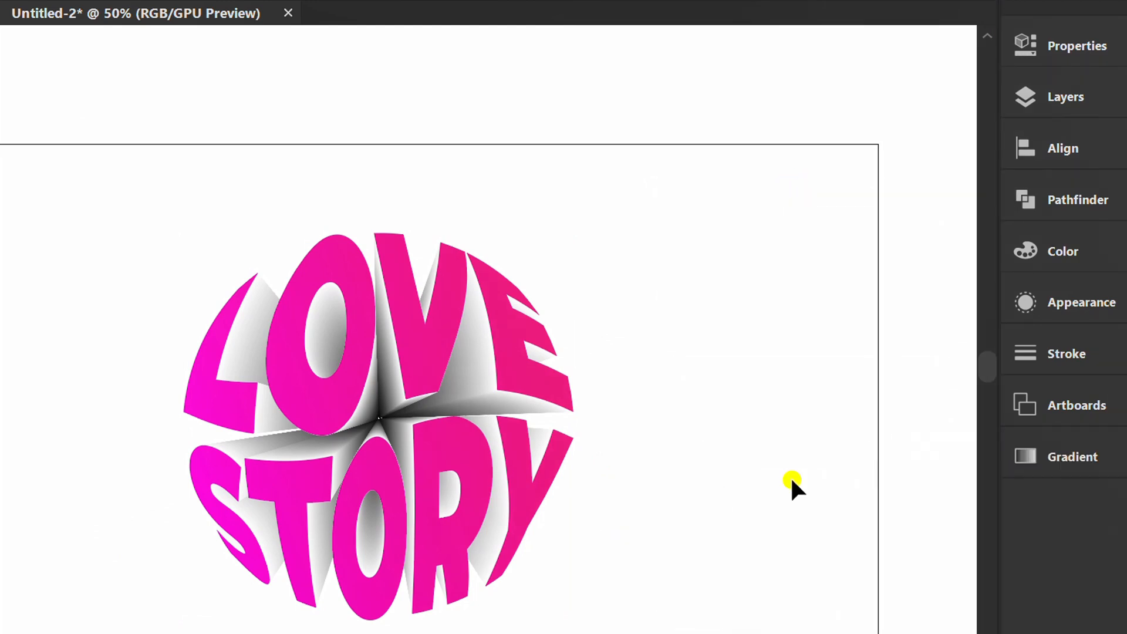
Draw a rectangle covering the whole 1280 × 720 pt artboard and fill it with cyan.
{"action": "key", "text": "ctrl+minus"}
{"action": "key", "text": "m"}
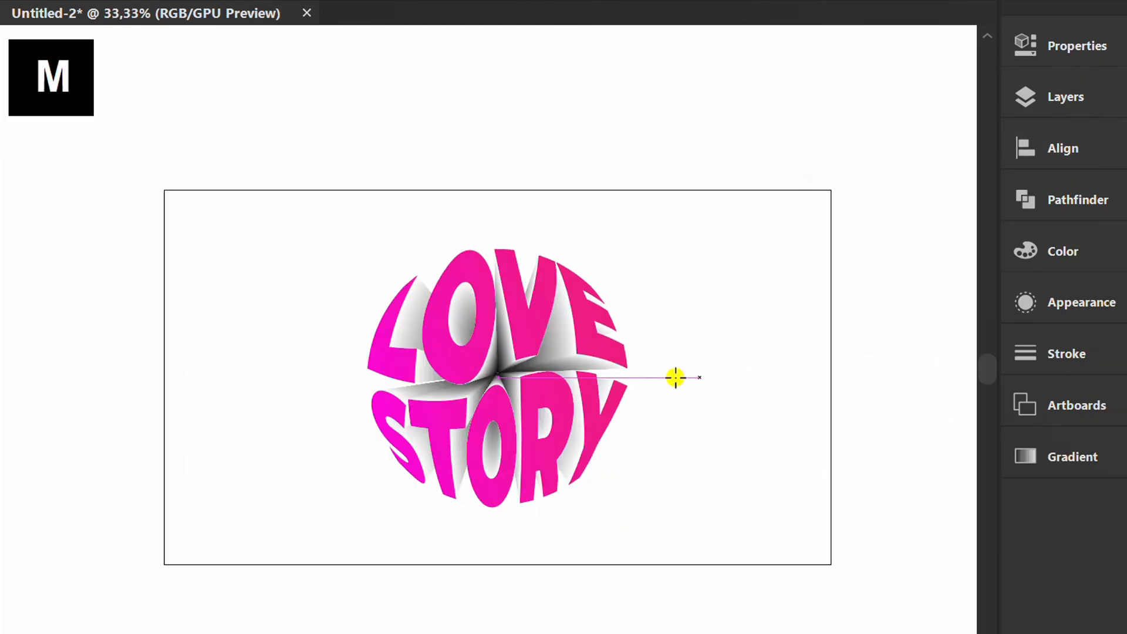
{"action": "left_click_drag", "start_coordinate": [165, 191], "coordinate": [831, 567]}
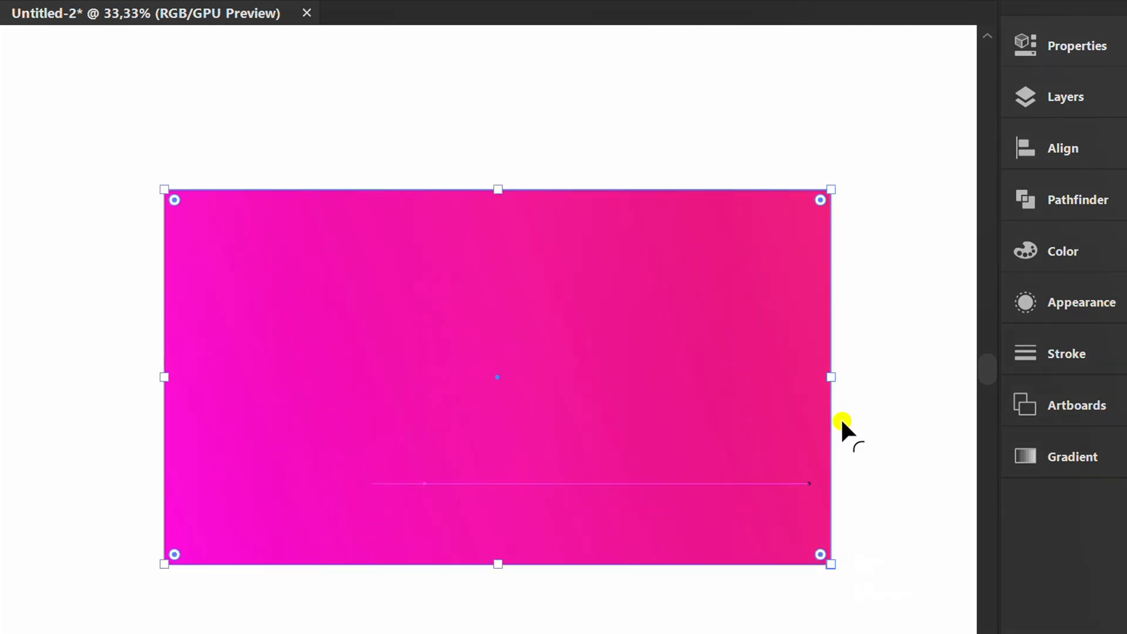
{"action": "left_click", "coordinate": [1080, 37]}
{"action": "left_click", "coordinate": [707, 300]}
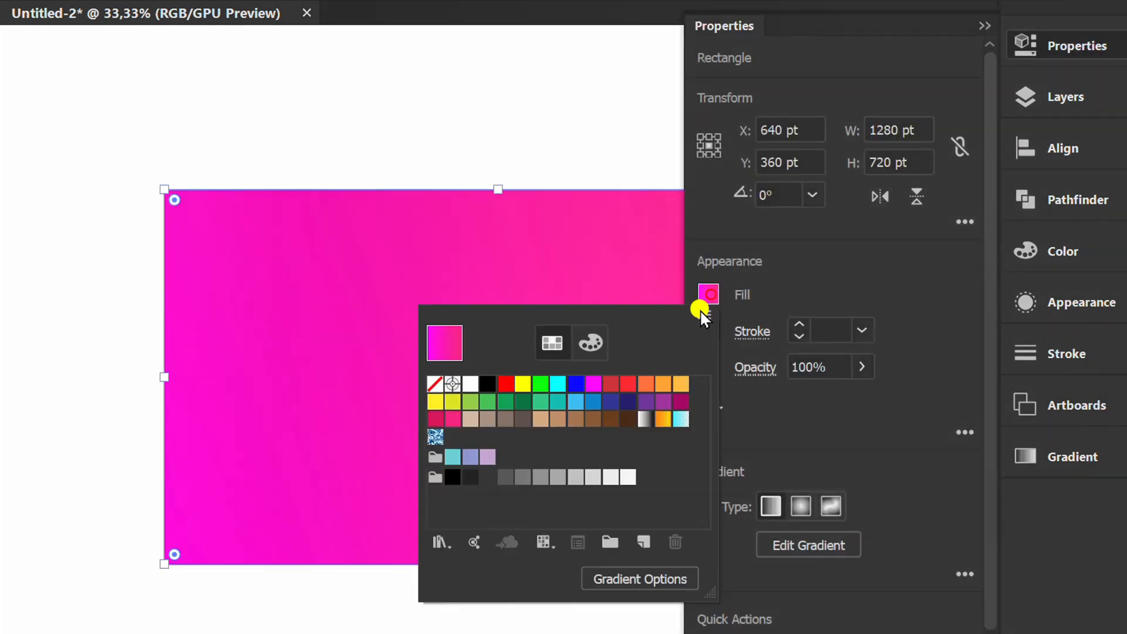
{"action": "left_click", "coordinate": [558, 383]}
{"action": "left_click", "coordinate": [849, 273]}
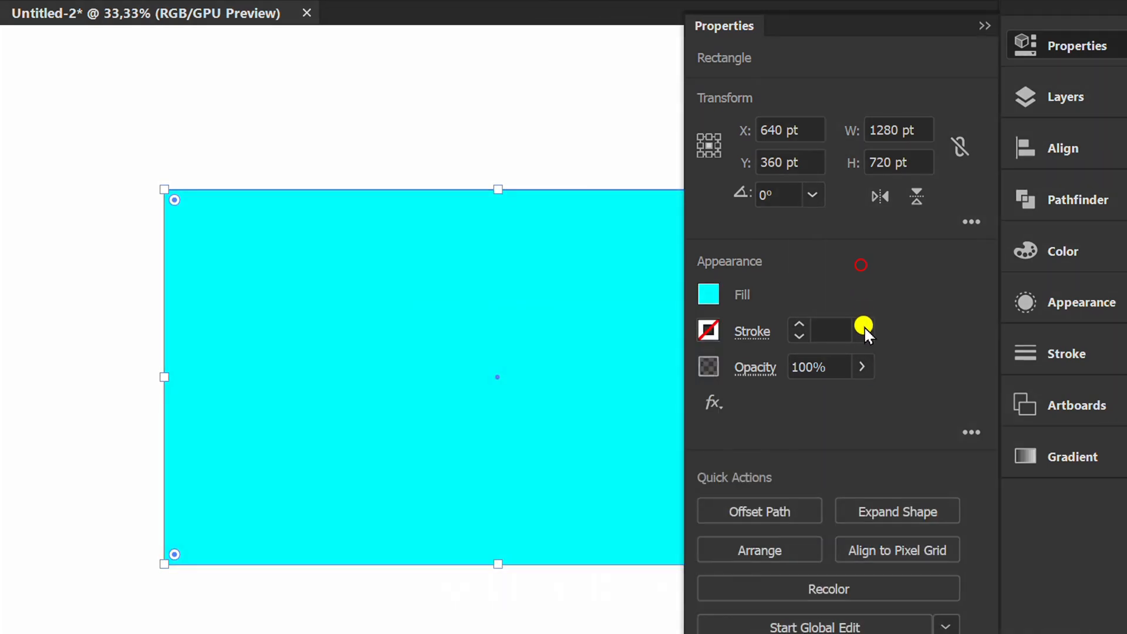
Recolor the background rectangle to 20% saturation and send it behind the lettering.
{"action": "left_click", "coordinate": [811, 505]}
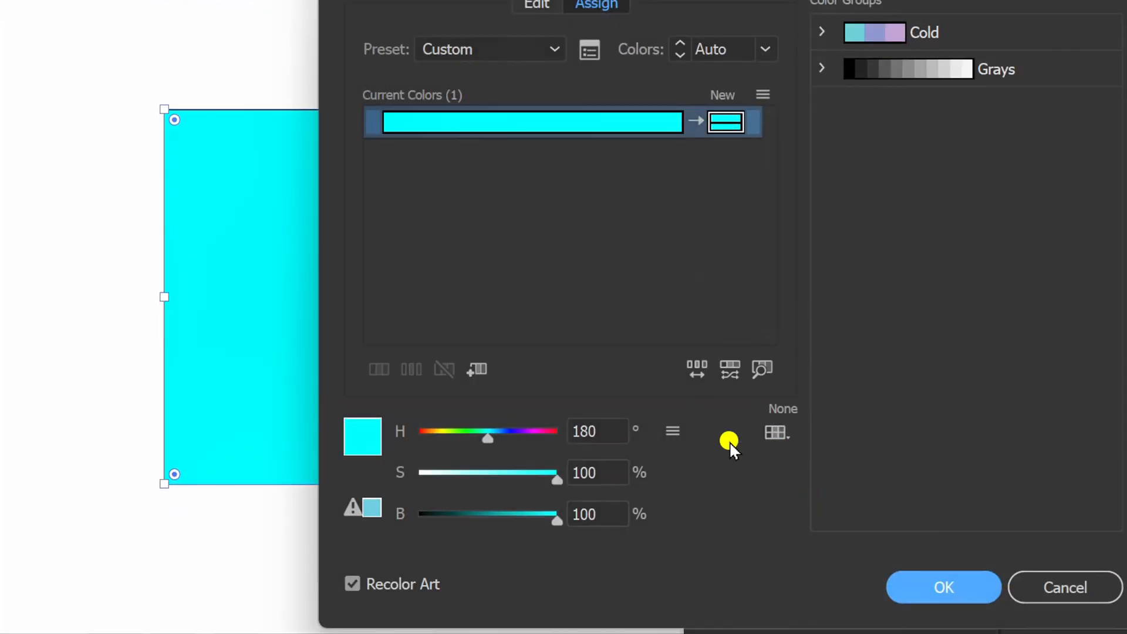
{"action": "left_click_drag", "start_coordinate": [559, 480], "coordinate": [458, 479]}
{"action": "scroll", "coordinate": [608, 475], "scroll_direction": "down", "scroll_amount": 5}
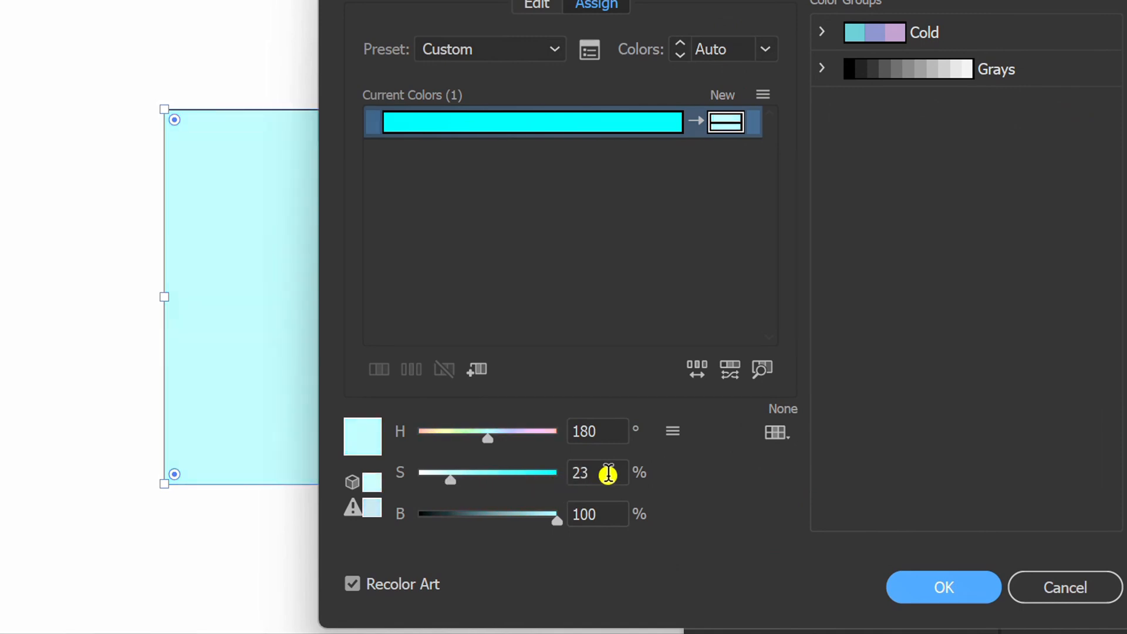
{"action": "left_click", "coordinate": [931, 589]}
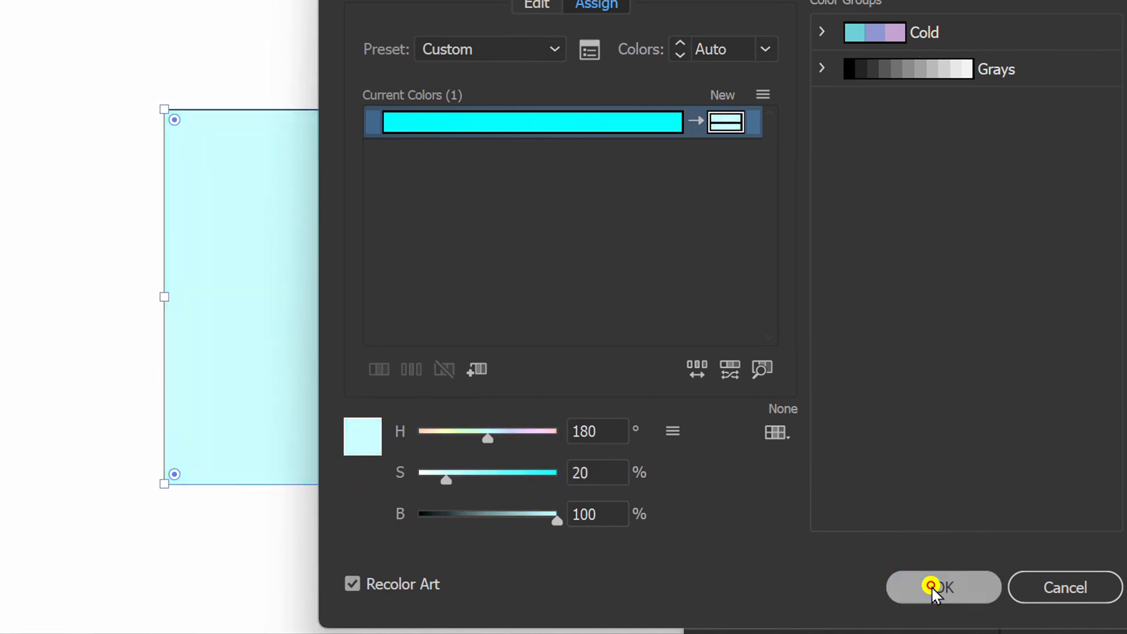
{"action": "left_click", "coordinate": [986, 19]}
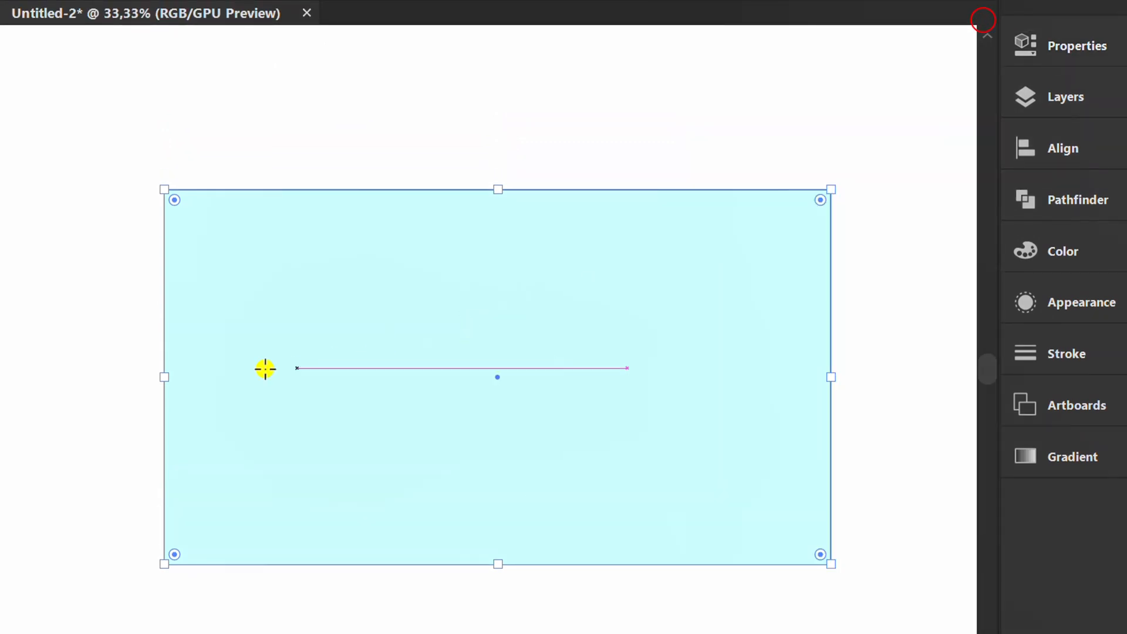
{"action": "key", "text": "ctrl+shift+bracketleft"}
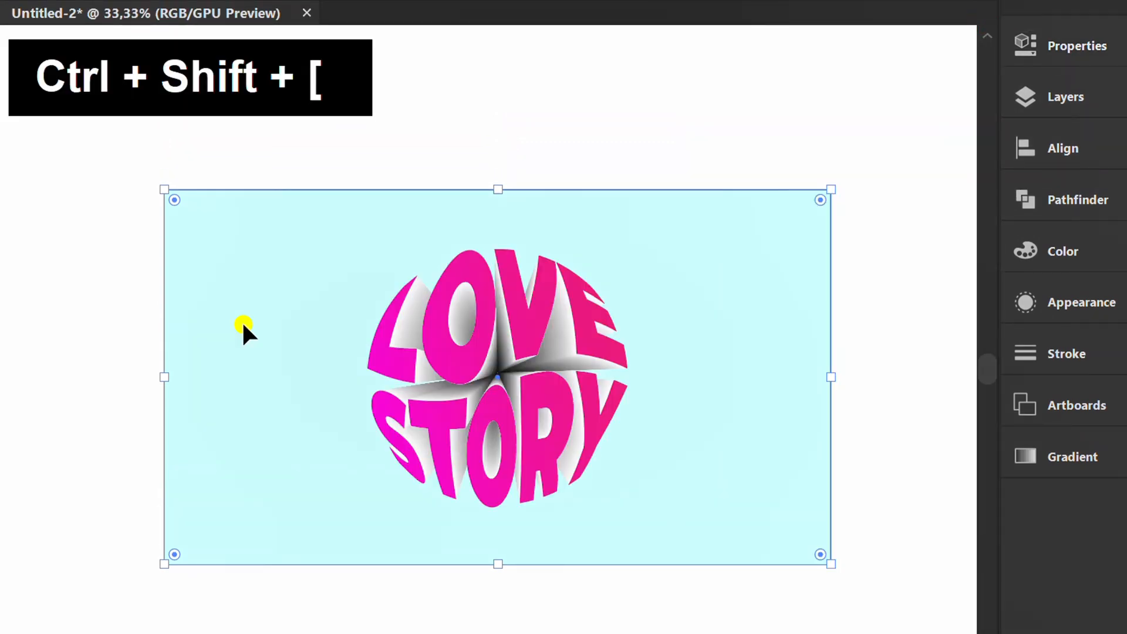